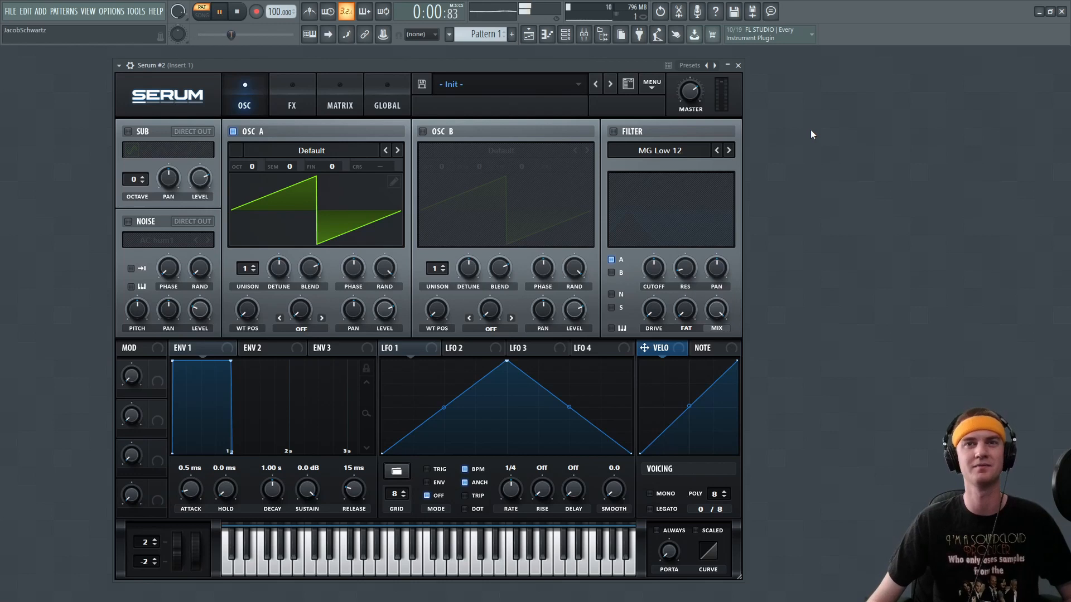
Stop playback and load the digital wavetable FFT_SQUEAL into oscillator A.
{"action": "key", "text": "space"}
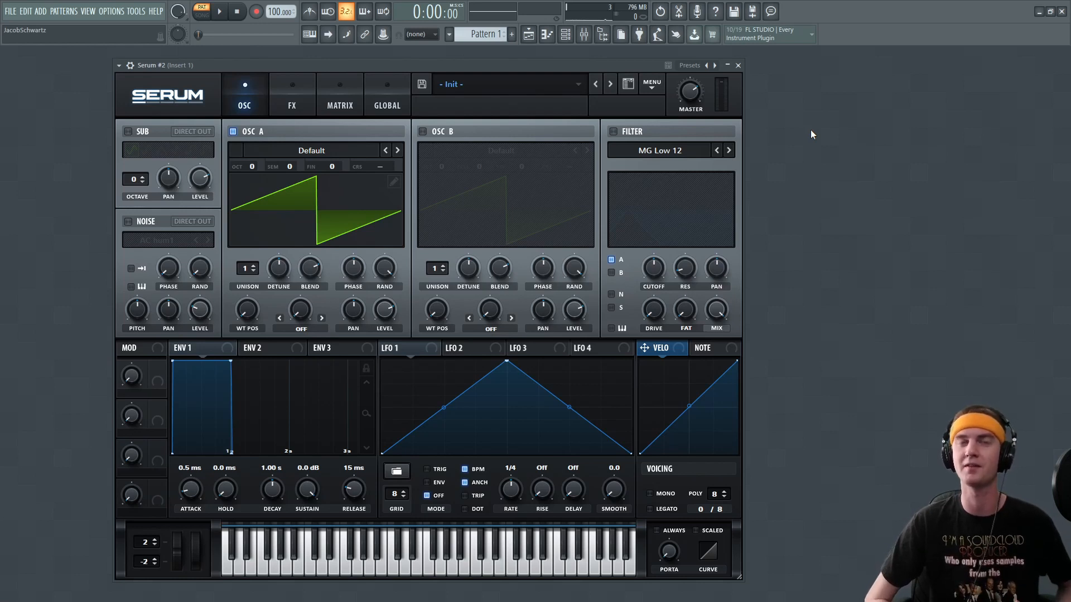
{"action": "left_click", "coordinate": [303, 151]}
{"action": "mouse_move", "coordinate": [273, 178]}
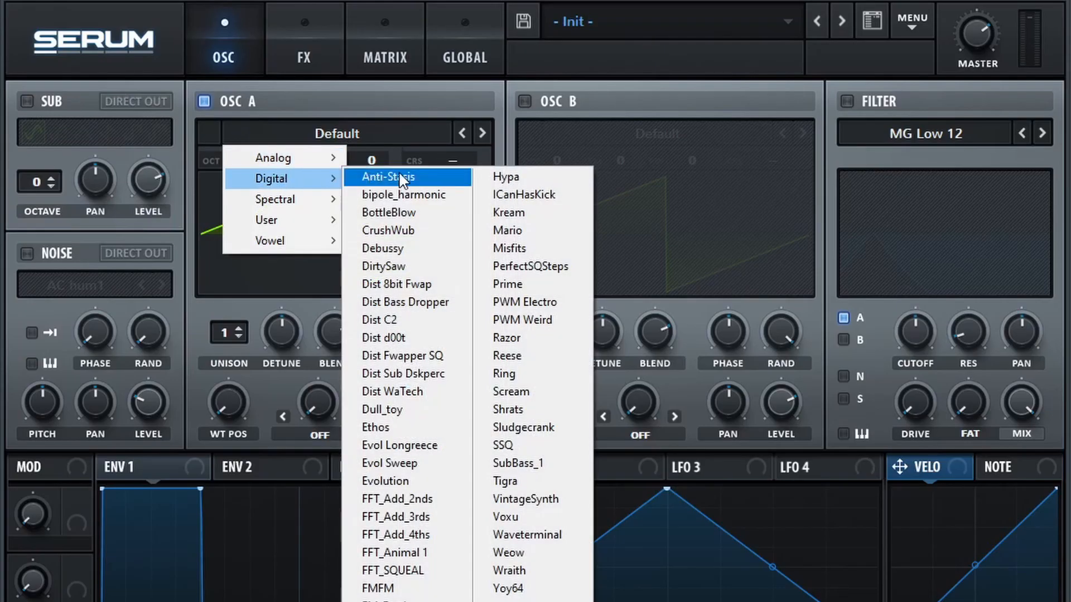
{"action": "left_click", "coordinate": [437, 569]}
Enable oscillator B and load the analog wavetable PWM Genji into it.
{"action": "left_click", "coordinate": [524, 101]}
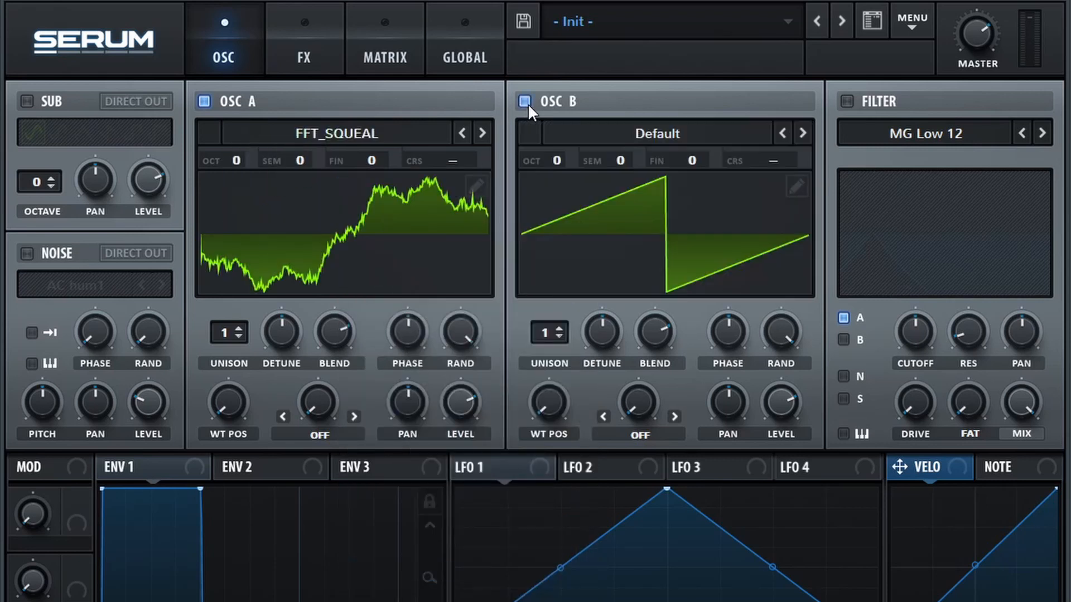
{"action": "left_click", "coordinate": [566, 129]}
{"action": "mouse_move", "coordinate": [594, 157]}
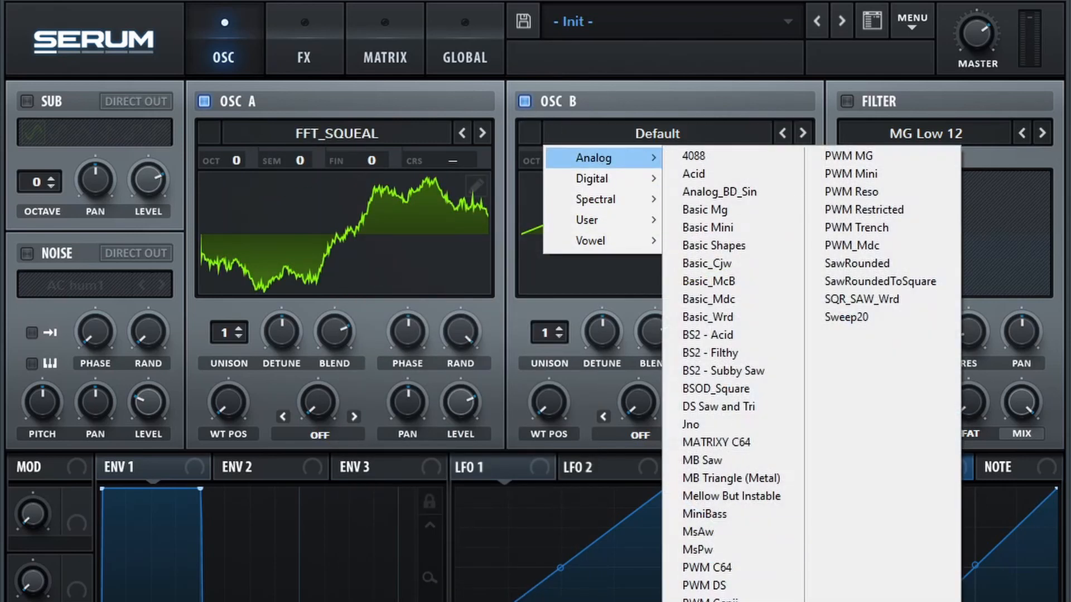
{"action": "left_click", "coordinate": [708, 599]}
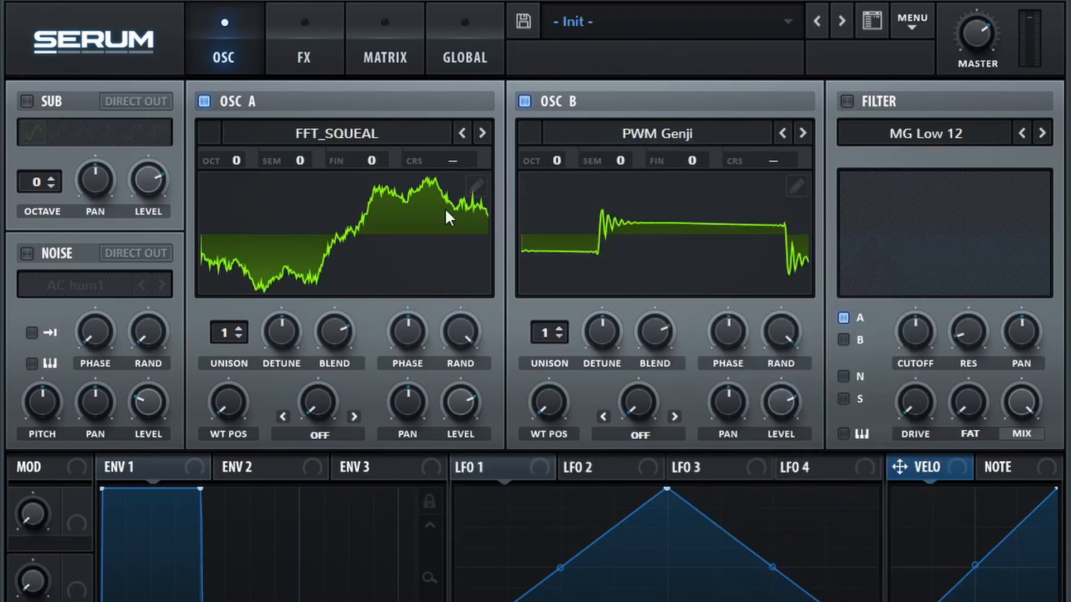
Set oscillator A to octave -2 with 16 unison voices and oscillator B to octave +1.
{"action": "left_click_drag", "start_coordinate": [236, 161], "coordinate": [224, 224]}
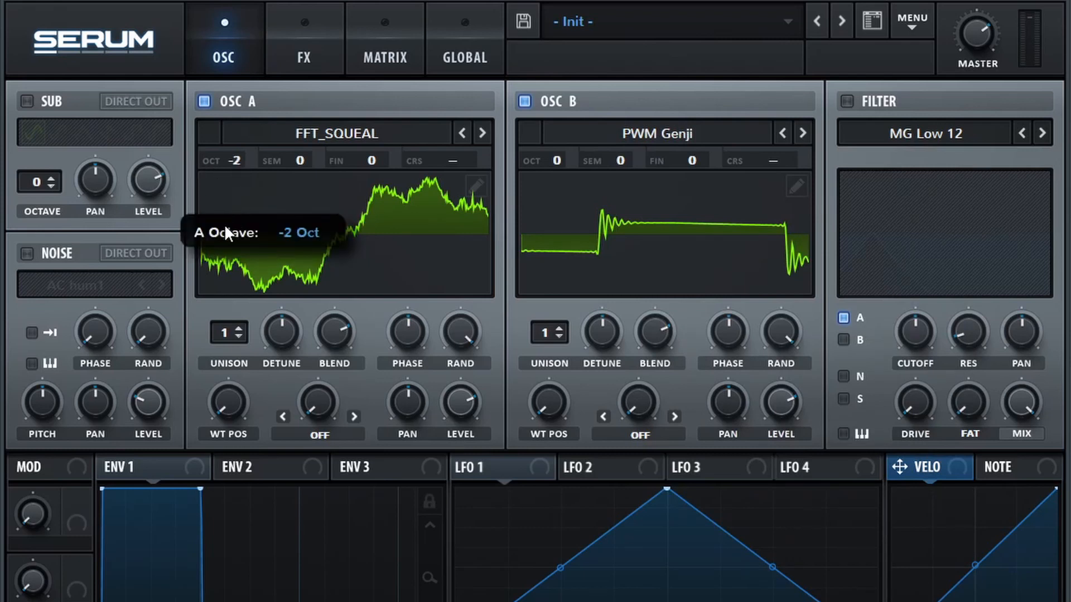
{"action": "left_click_drag", "start_coordinate": [546, 157], "coordinate": [557, 146]}
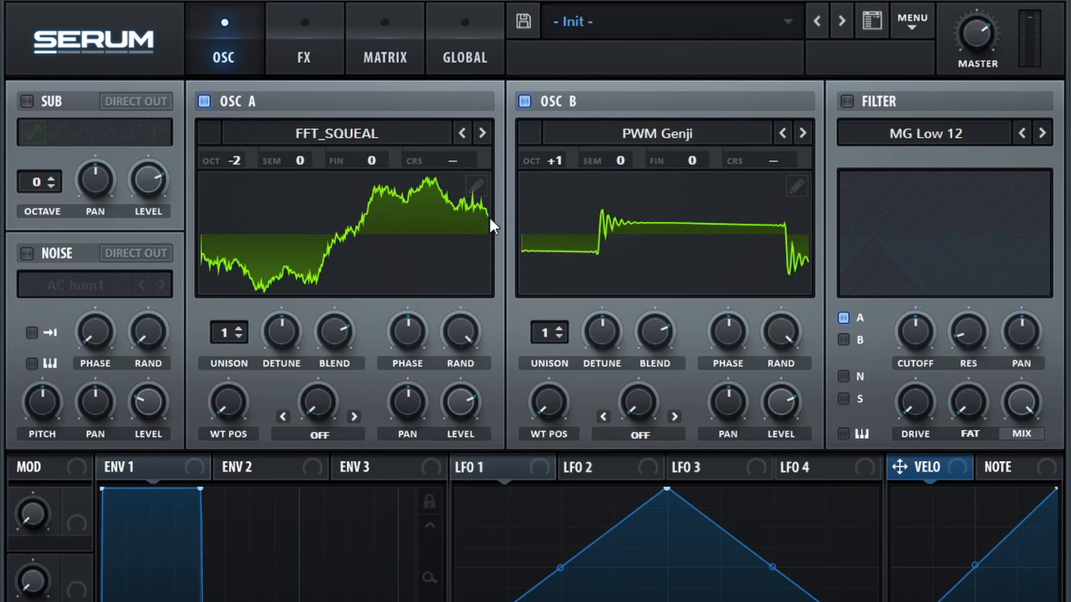
{"action": "mouse_move", "coordinate": [228, 338]}
{"action": "left_mouse_down"}
{"action": "mouse_move", "coordinate": [240, 139]}
{"action": "mouse_move", "coordinate": [266, 16]}
{"action": "left_mouse_up"}
Advance the global unison mode of both oscillators from Linear to the following option, and return to the oscillator page.
{"action": "left_click", "coordinate": [459, 61]}
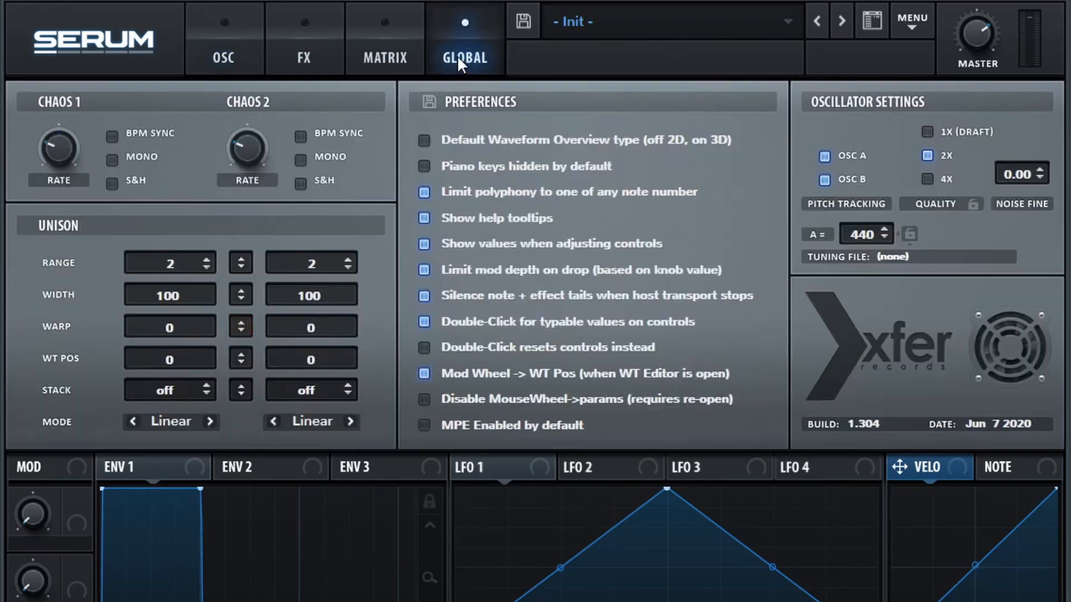
{"action": "left_click", "coordinate": [210, 422]}
{"action": "left_click", "coordinate": [351, 421]}
{"action": "left_click", "coordinate": [350, 422]}
{"action": "left_click", "coordinate": [350, 422]}
{"action": "left_click", "coordinate": [274, 422]}
{"action": "left_click", "coordinate": [250, 51]}
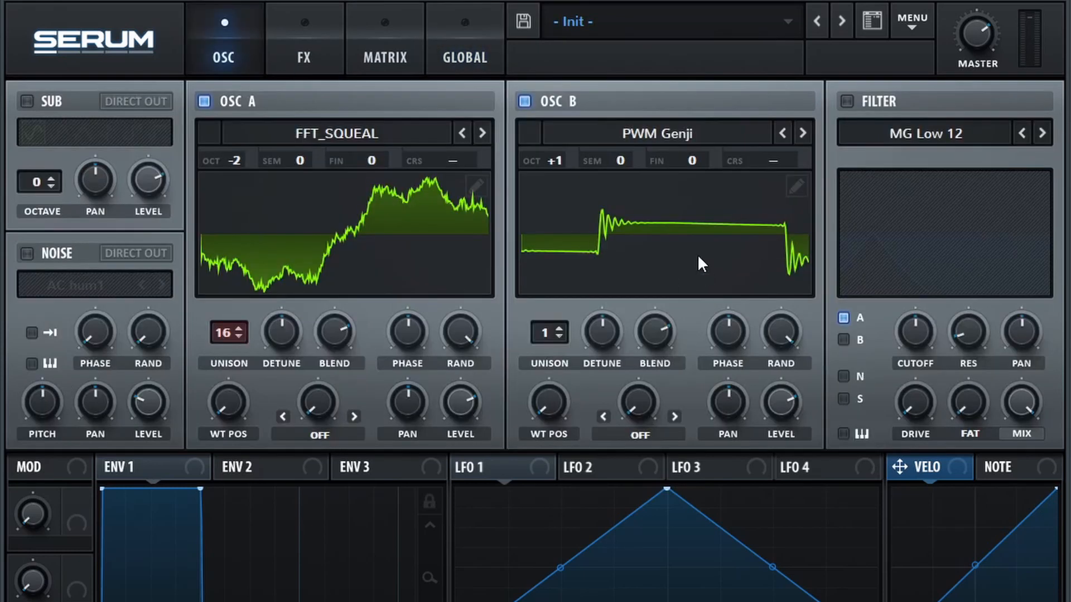
Turn the phase randomness of oscillators A and B down to zero.
{"action": "left_click_drag", "start_coordinate": [792, 329], "coordinate": [792, 379]}
{"action": "left_click_drag", "start_coordinate": [453, 343], "coordinate": [440, 518]}
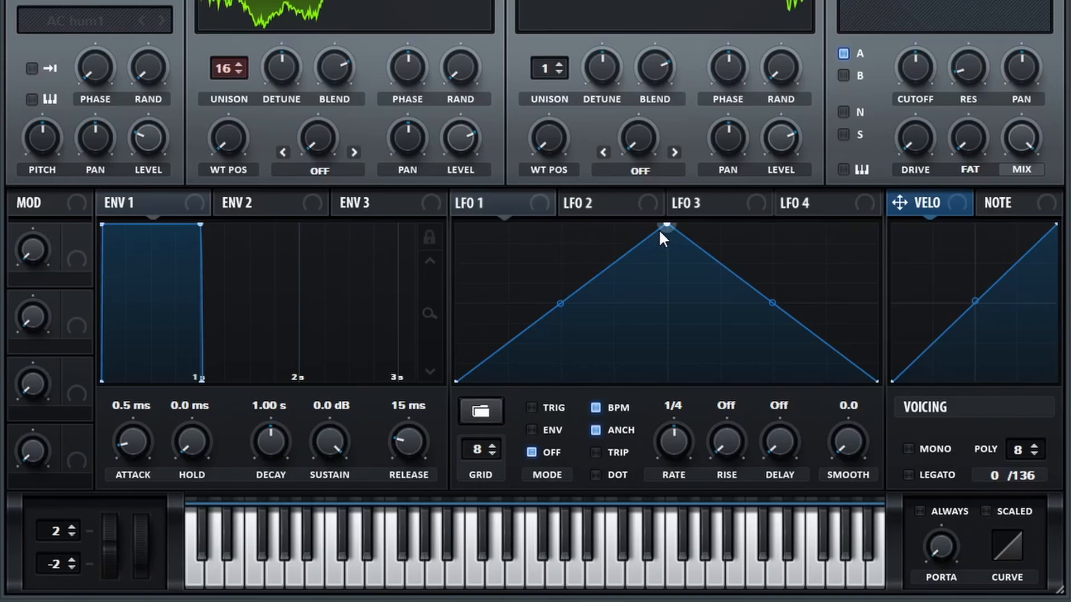
Shape LFO 1 with its peak a quarter in and a concave falling curve, at 1/8 rate in trigger mode.
{"action": "left_click_drag", "start_coordinate": [660, 230], "coordinate": [561, 225]}
{"action": "left_click_drag", "start_coordinate": [720, 306], "coordinate": [698, 330]}
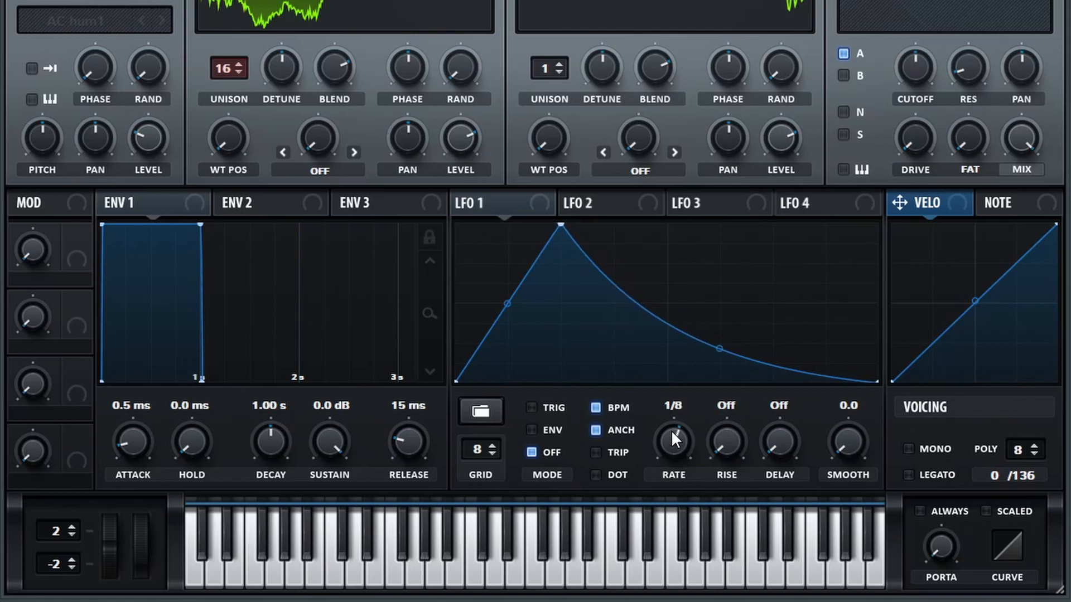
{"action": "left_click", "coordinate": [545, 409]}
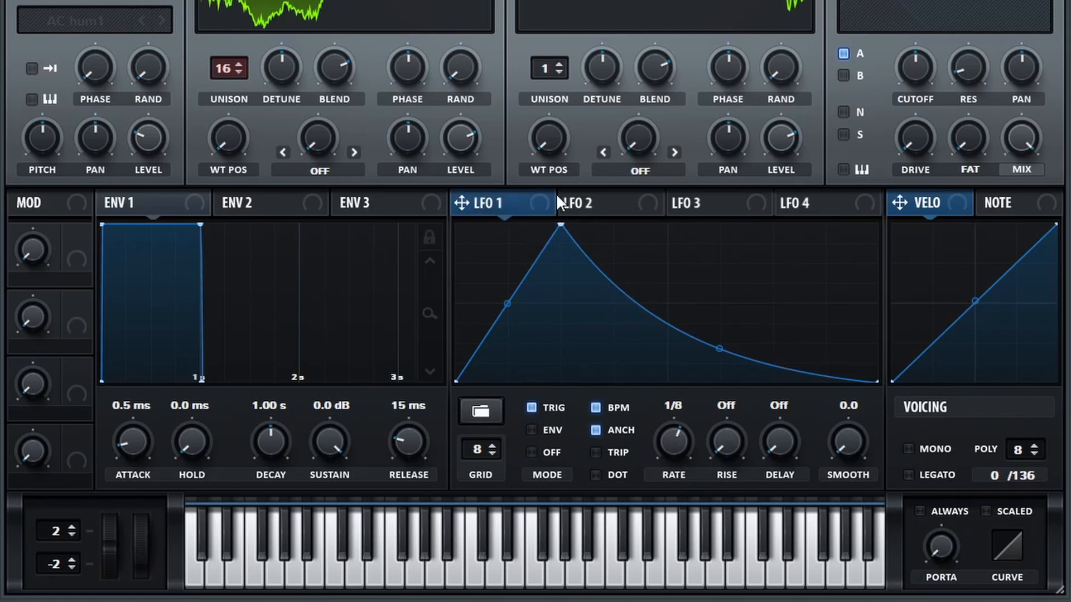
Modulate oscillator A's level with LFO 1 from zero to full depth, and turn oscillator B's level down to zero.
{"action": "left_click_drag", "start_coordinate": [488, 202], "coordinate": [471, 143]}
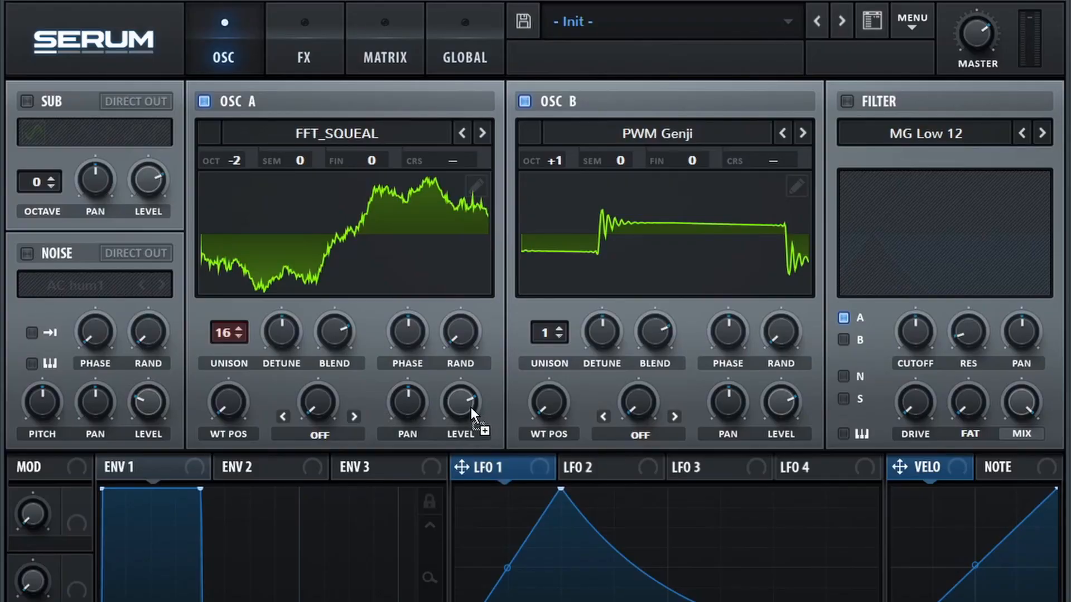
{"action": "left_click_drag", "start_coordinate": [466, 139], "coordinate": [466, 212]}
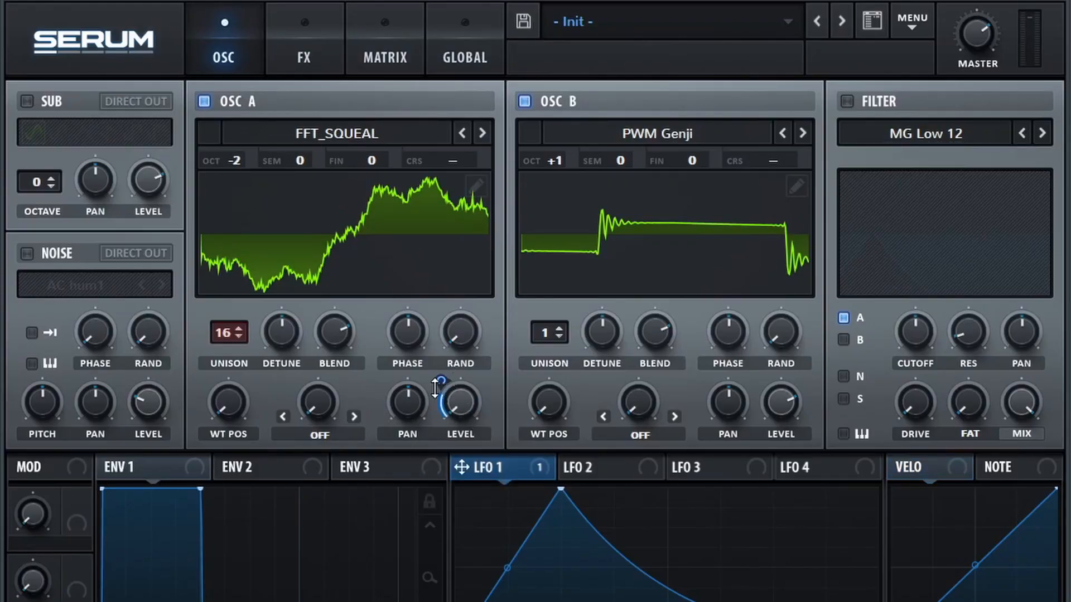
{"action": "left_click_drag", "start_coordinate": [435, 389], "coordinate": [436, 346]}
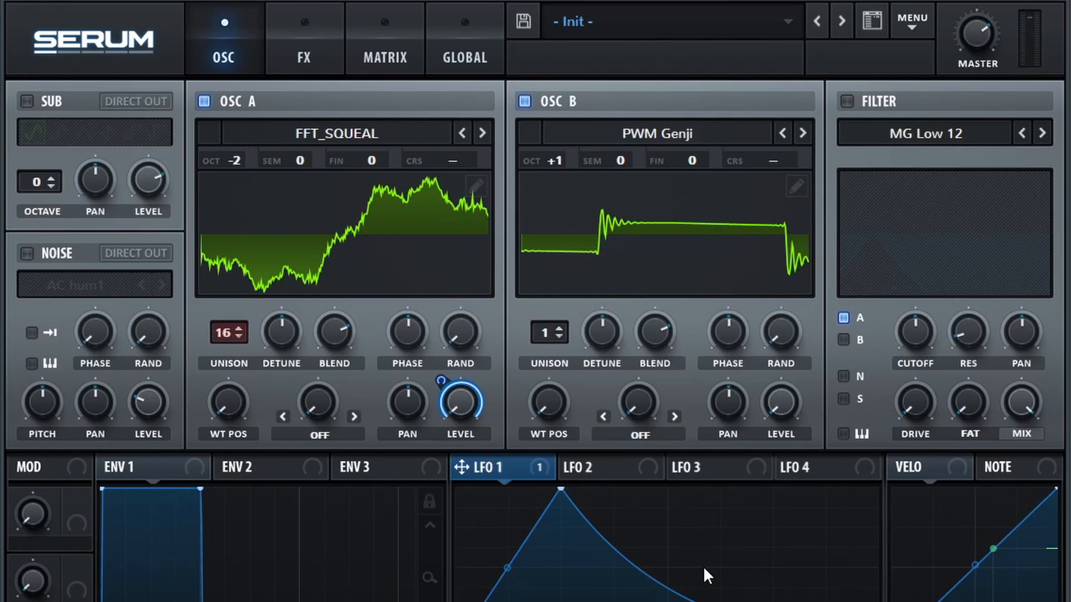
Set oscillator A's warp mode to FM (from B) and raise the warp amount to slightly below half.
{"action": "left_click", "coordinate": [319, 434]}
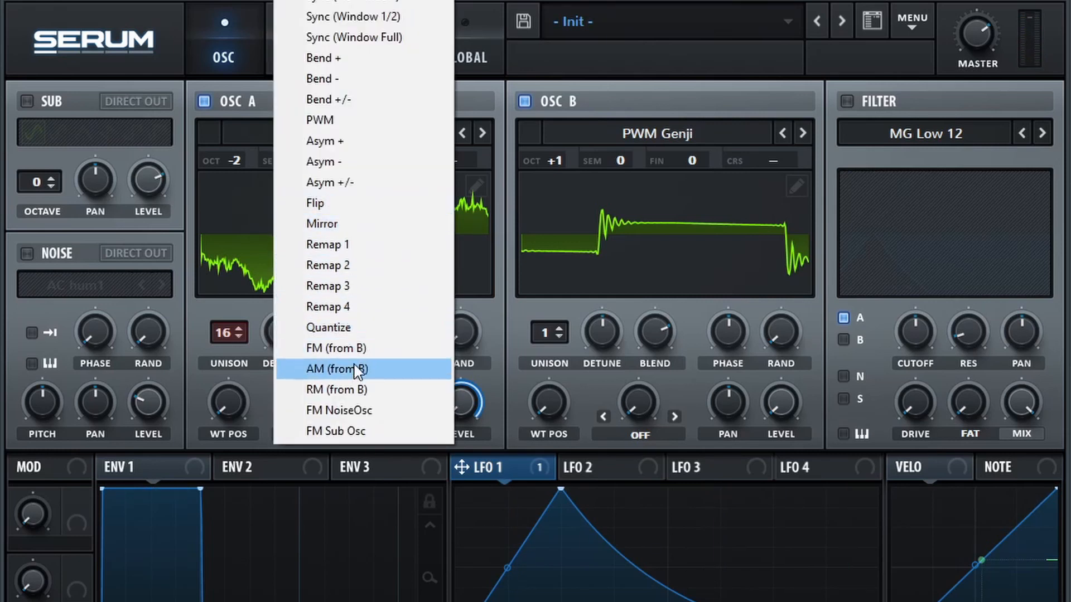
{"action": "left_click", "coordinate": [364, 349]}
{"action": "left_click_drag", "start_coordinate": [321, 413], "coordinate": [347, 346]}
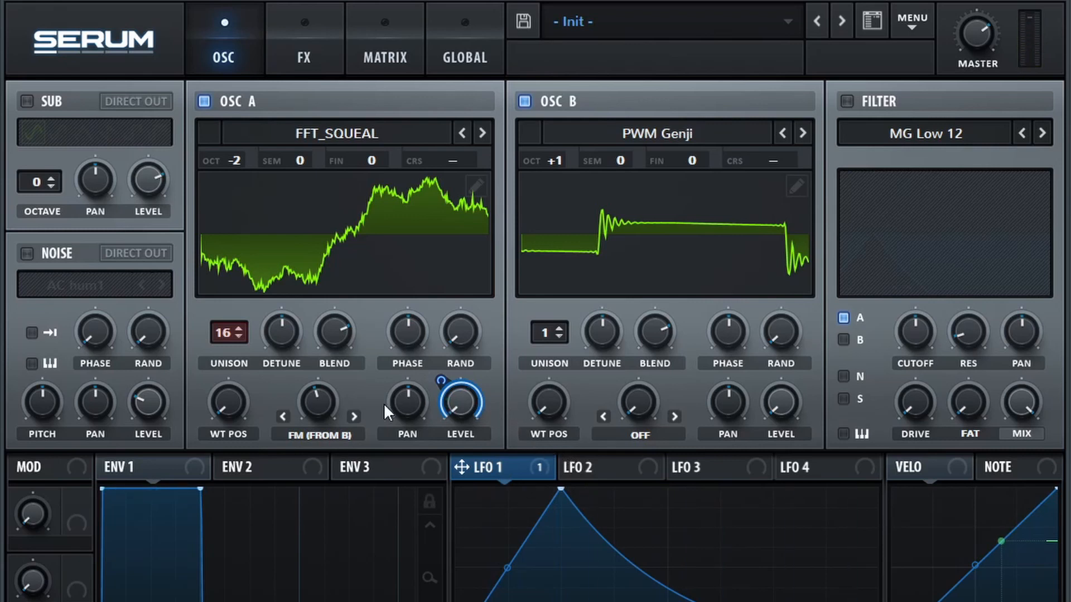
Enable the sub oscillator with direct out at octave -2, and modulate its level from zero to about half with LFO 1.
{"action": "left_click", "coordinate": [45, 106]}
{"action": "left_click_drag", "start_coordinate": [150, 175], "coordinate": [133, 218]}
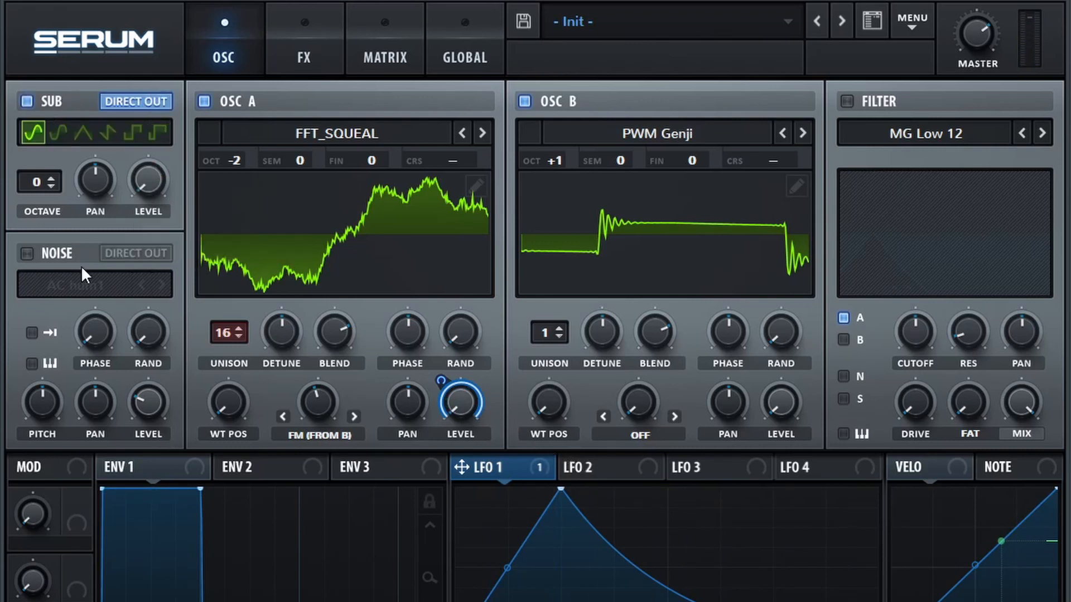
{"action": "left_click_drag", "start_coordinate": [37, 182], "coordinate": [40, 197]}
{"action": "left_click_drag", "start_coordinate": [495, 468], "coordinate": [169, 218]}
{"action": "left_click_drag", "start_coordinate": [149, 182], "coordinate": [116, 219]}
Enable the noise oscillator with direct out, load the FP_Inharms sample Inharmx 9, and modulate its level from zero with LFO 1.
{"action": "left_click", "coordinate": [27, 254]}
{"action": "left_click", "coordinate": [124, 252]}
{"action": "left_click", "coordinate": [76, 285]}
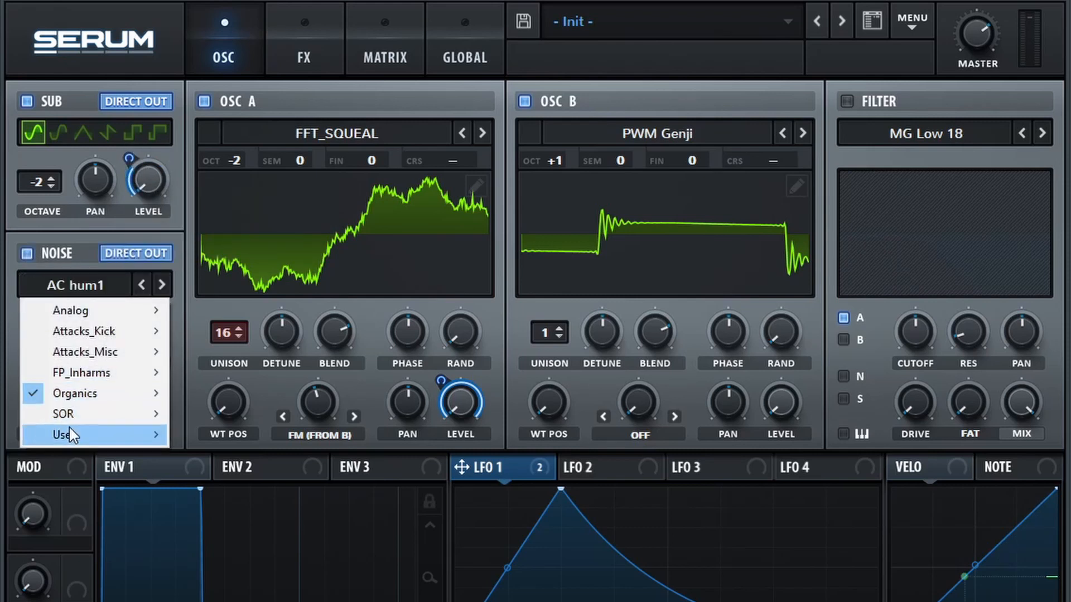
{"action": "mouse_move", "coordinate": [114, 397]}
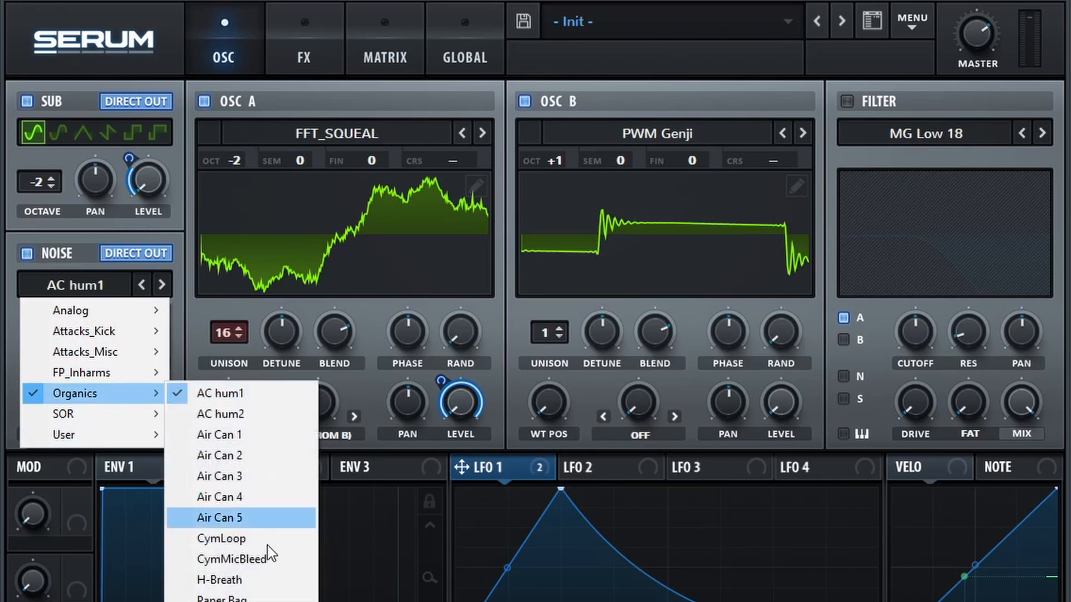
{"action": "mouse_move", "coordinate": [111, 373]}
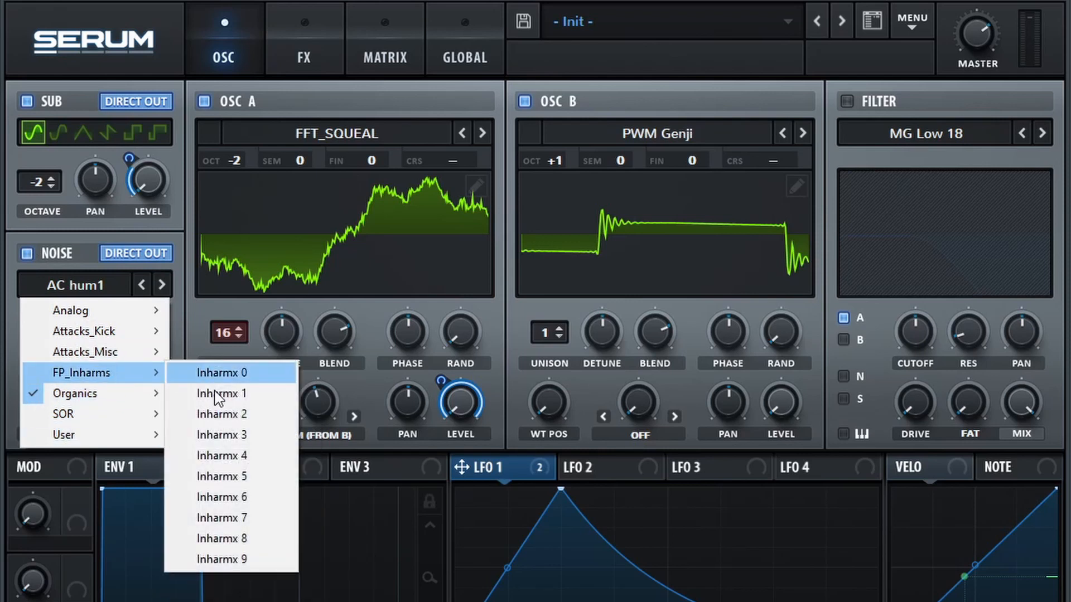
{"action": "left_click", "coordinate": [226, 564]}
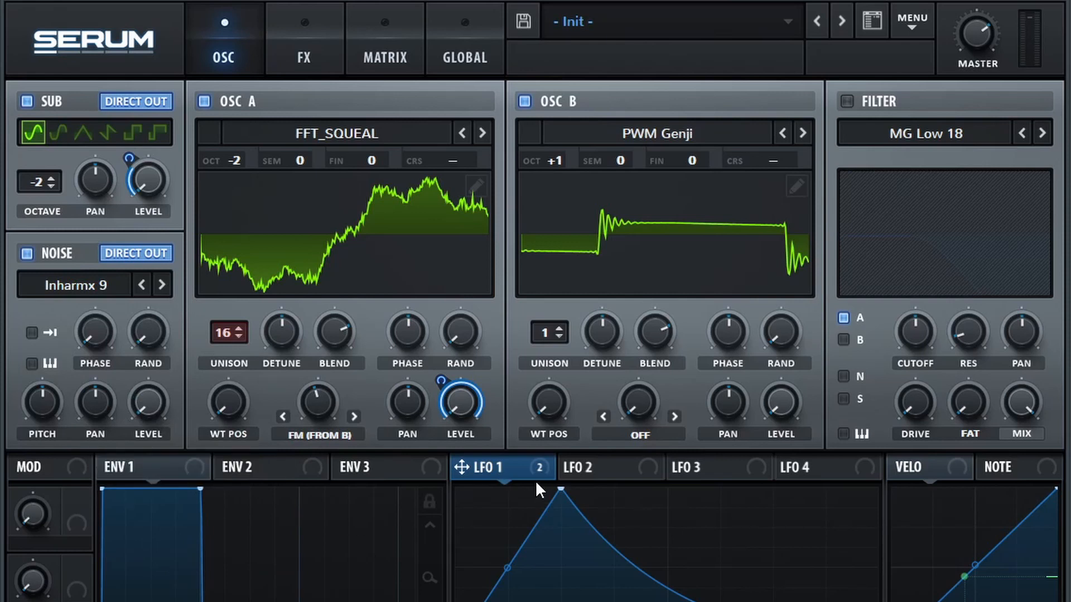
{"action": "left_click_drag", "start_coordinate": [179, 423], "coordinate": [112, 466]}
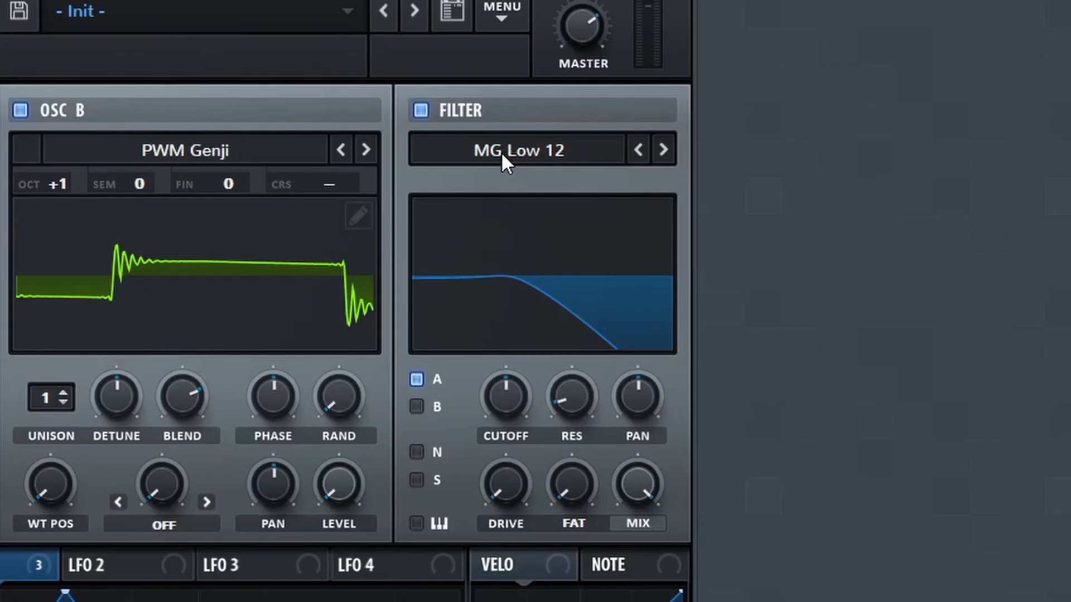
Enable the filter as type Band 24 and raise its resonance to the midpoint.
{"action": "left_click", "coordinate": [912, 134]}
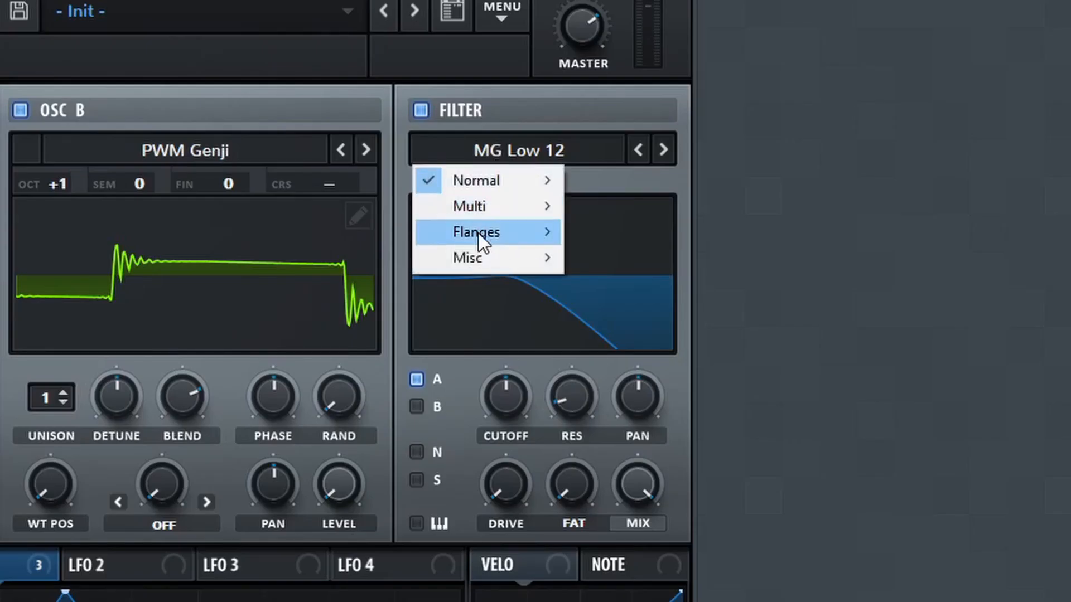
{"action": "mouse_move", "coordinate": [516, 189]}
{"action": "left_click", "coordinate": [667, 513]}
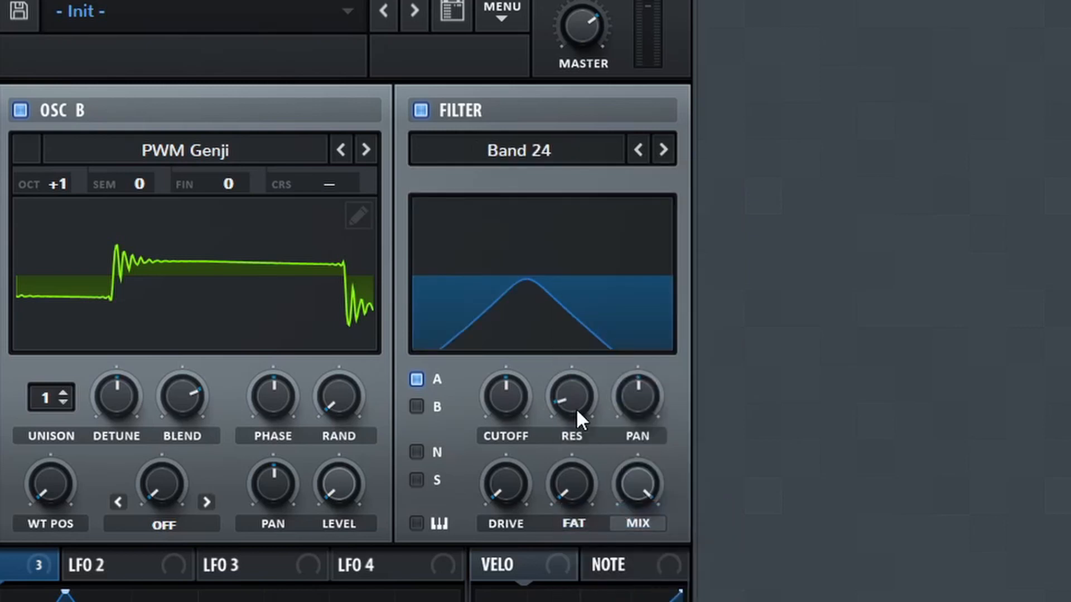
{"action": "left_click_drag", "start_coordinate": [542, 406], "coordinate": [588, 320]}
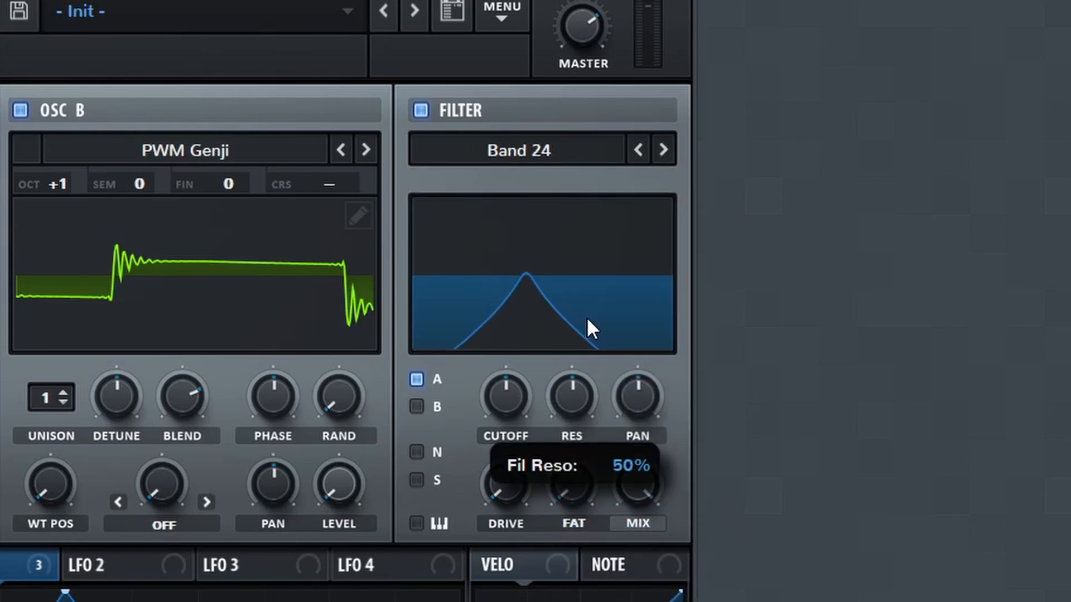
Set the filter cutoff to 63 Hz and modulate the cutoff with LFO 1.
{"action": "double_click", "coordinate": [522, 396]}
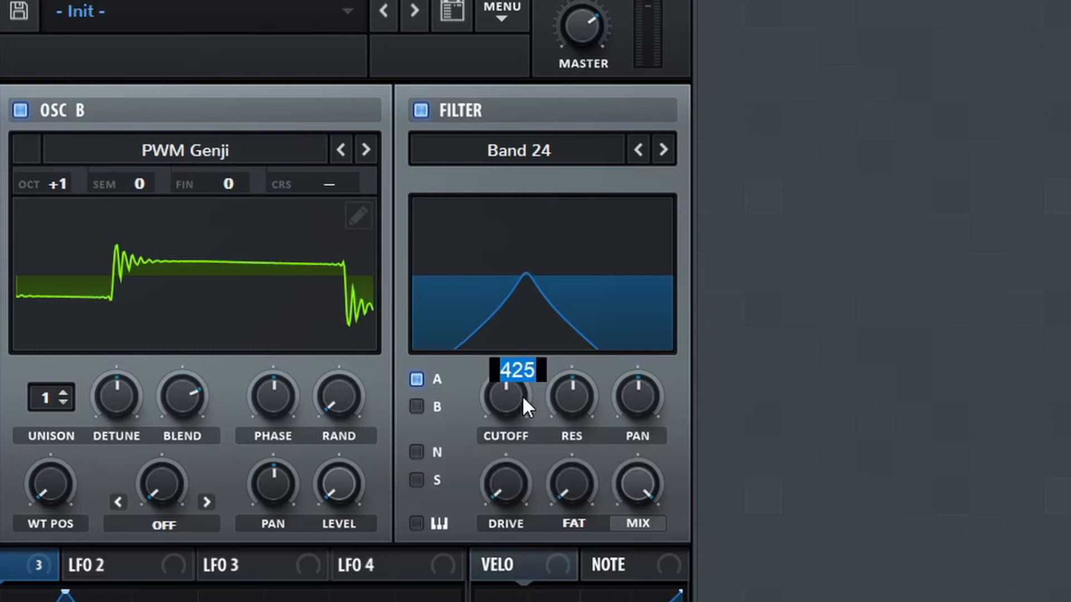
{"action": "type", "text": "63"}
{"action": "key", "text": "Return"}
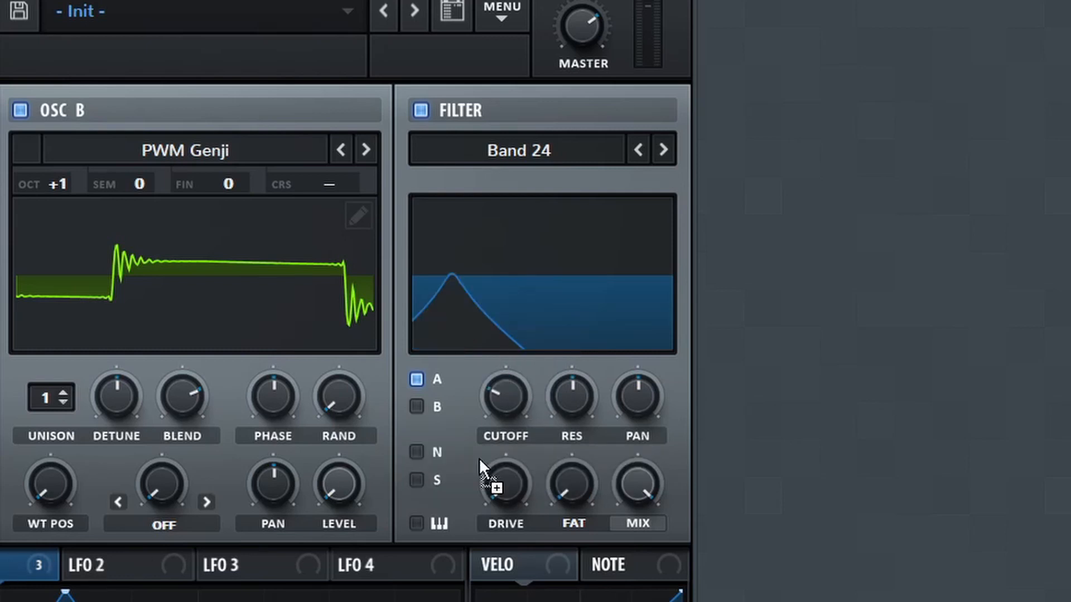
{"action": "left_click_drag", "start_coordinate": [480, 460], "coordinate": [458, 413]}
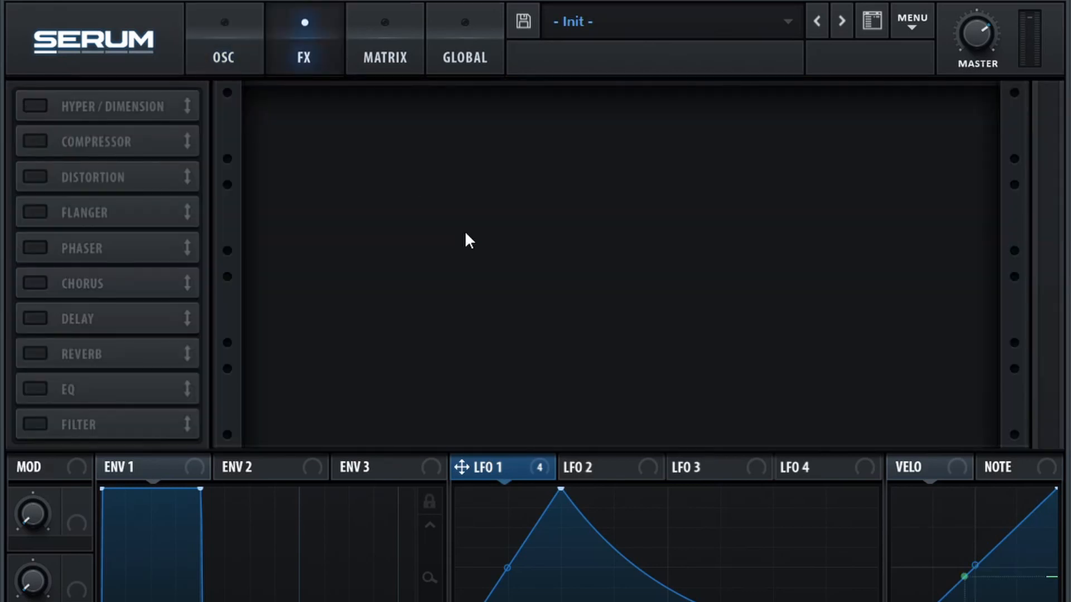
Add the Hyper/Dimension effect with Hyper rate, detune and mix at zero, retrigger on and unison 2.
{"action": "left_click", "coordinate": [35, 106]}
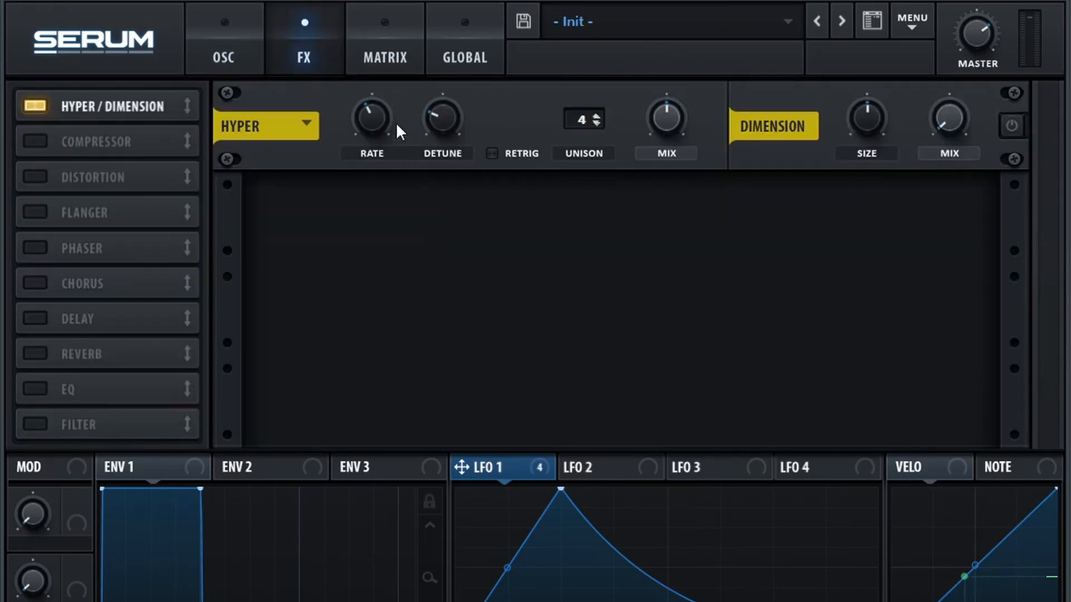
{"action": "left_click_drag", "start_coordinate": [382, 123], "coordinate": [468, 179]}
{"action": "left_click_drag", "start_coordinate": [444, 121], "coordinate": [417, 216]}
{"action": "left_click", "coordinate": [504, 150]}
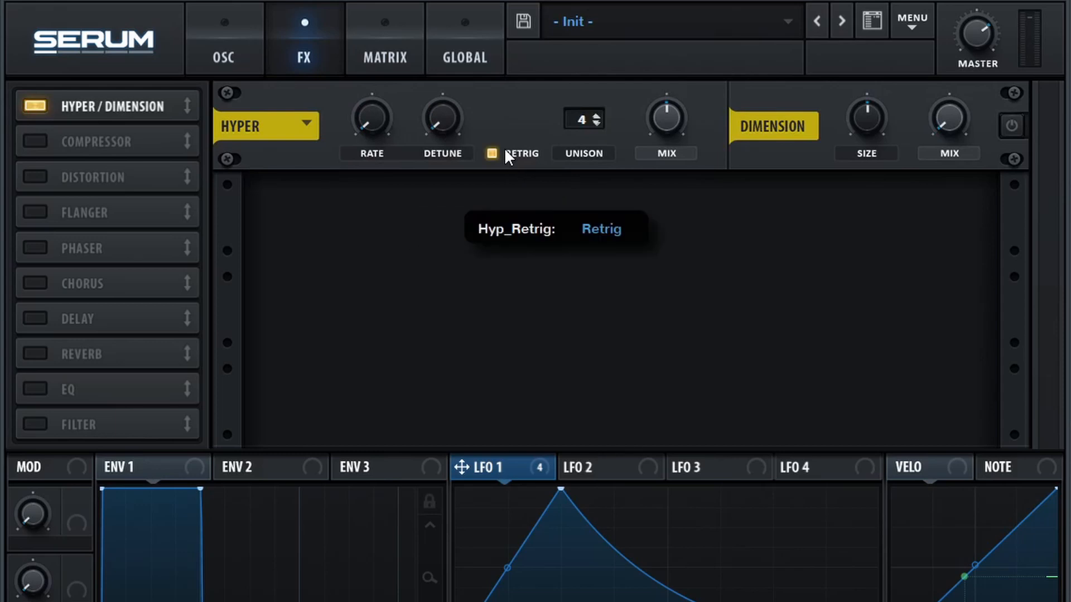
{"action": "left_click_drag", "start_coordinate": [576, 121], "coordinate": [563, 158]}
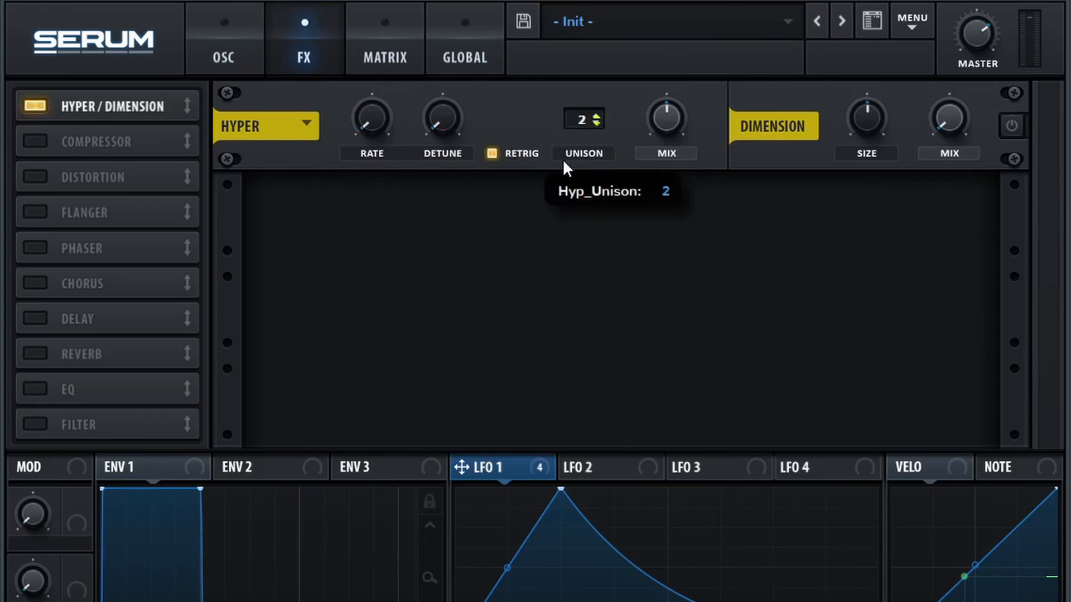
{"action": "left_click_drag", "start_coordinate": [651, 119], "coordinate": [561, 282]}
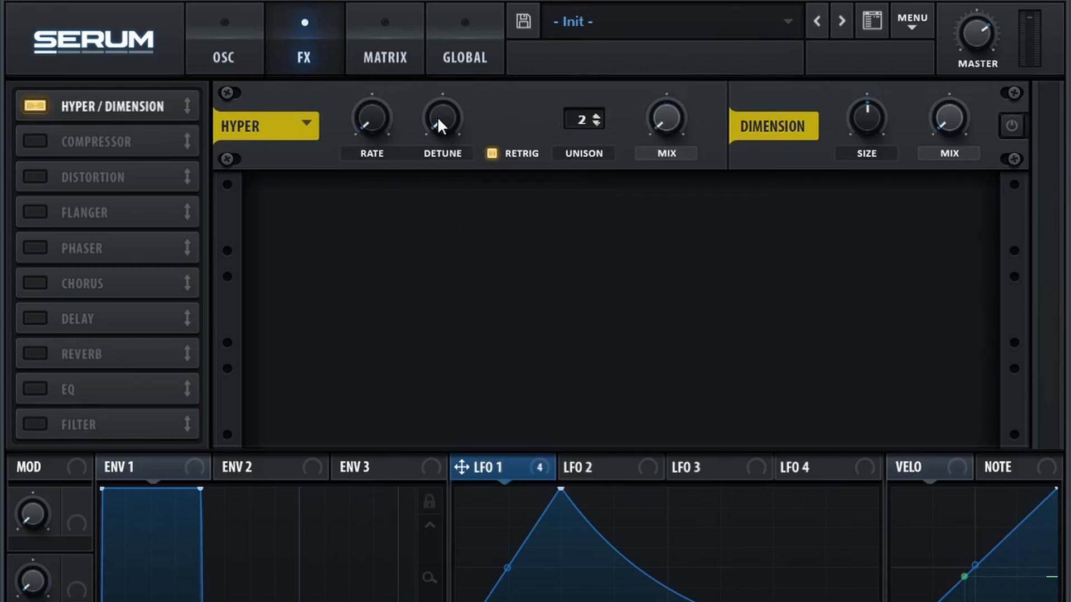
Modulate the Hyper mix by about half and its detune by a smaller amount with LFO 1, and power on the unit.
{"action": "left_click_drag", "start_coordinate": [652, 99], "coordinate": [637, 135]}
{"action": "left_click_drag", "start_coordinate": [443, 194], "coordinate": [409, 174]}
{"action": "left_click", "coordinate": [1010, 126]}
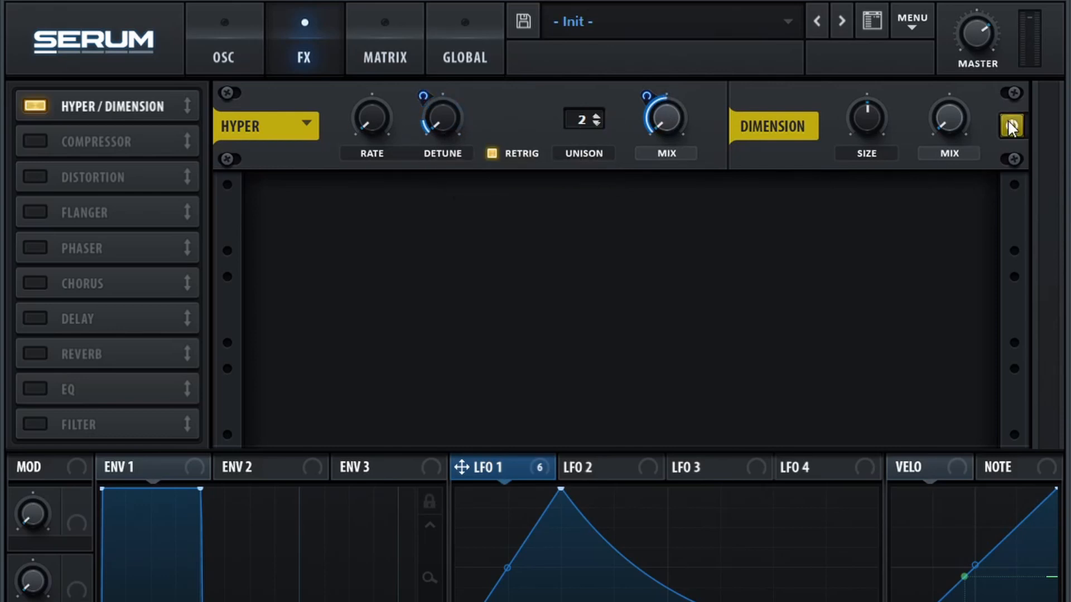
Add a compressor in multiband mode and raise its gain to about 5 dB.
{"action": "left_click", "coordinate": [62, 140]}
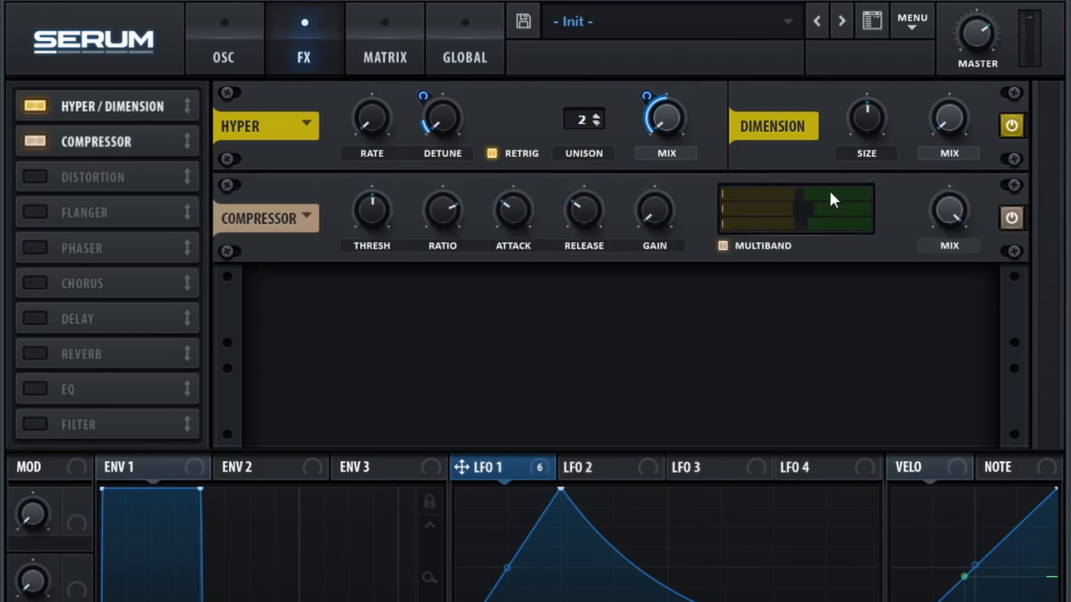
{"action": "left_click_drag", "start_coordinate": [639, 211], "coordinate": [641, 180]}
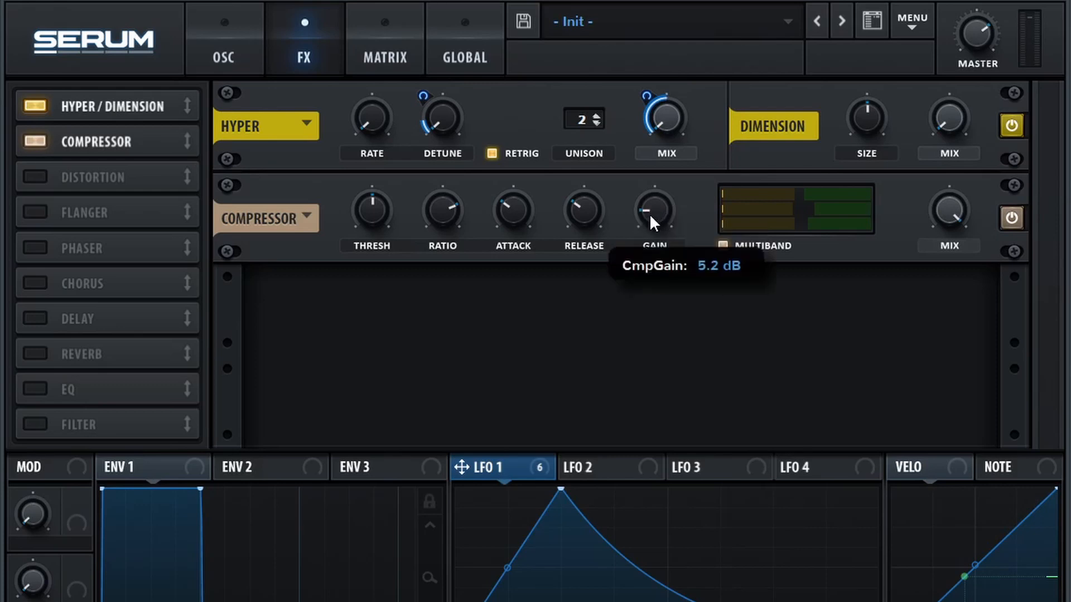
{"action": "mouse_move", "coordinate": [646, 208]}
{"action": "left_click_drag", "start_coordinate": [644, 203], "coordinate": [644, 204]}
{"action": "double_click", "coordinate": [645, 204]}
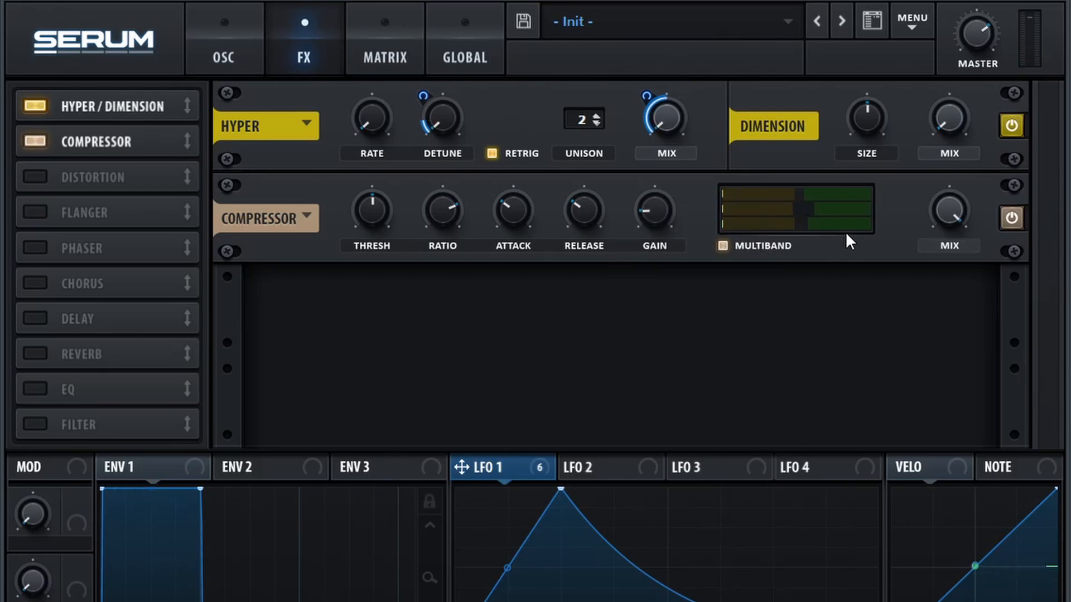
Lower the band thresholds of the multiband compressor and compare the sound with the Hyper/Dimension unit bypassed and re-enabled.
{"action": "left_click_drag", "start_coordinate": [816, 196], "coordinate": [789, 229]}
{"action": "left_click_drag", "start_coordinate": [734, 252], "coordinate": [729, 253]}
{"action": "left_click_drag", "start_coordinate": [660, 272], "coordinate": [660, 274]}
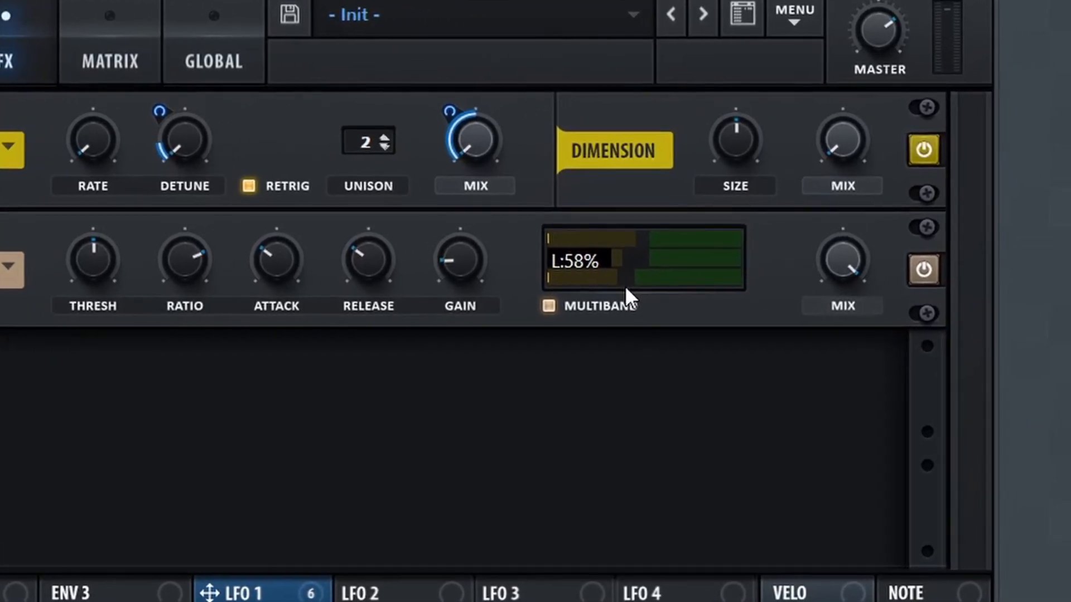
{"action": "left_click_drag", "start_coordinate": [594, 298], "coordinate": [595, 310]}
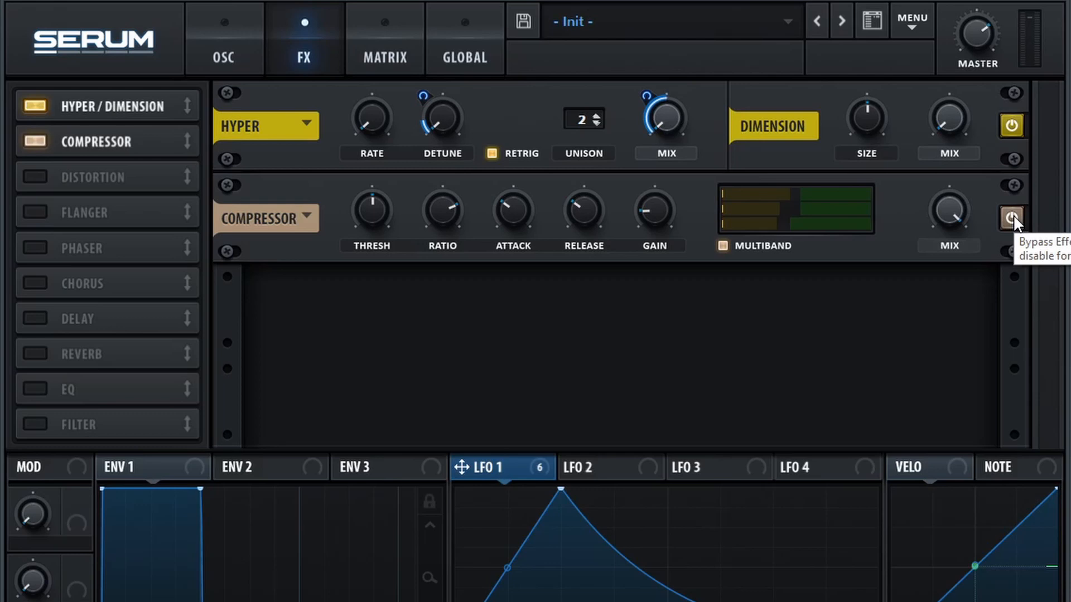
{"action": "left_click", "coordinate": [1009, 129]}
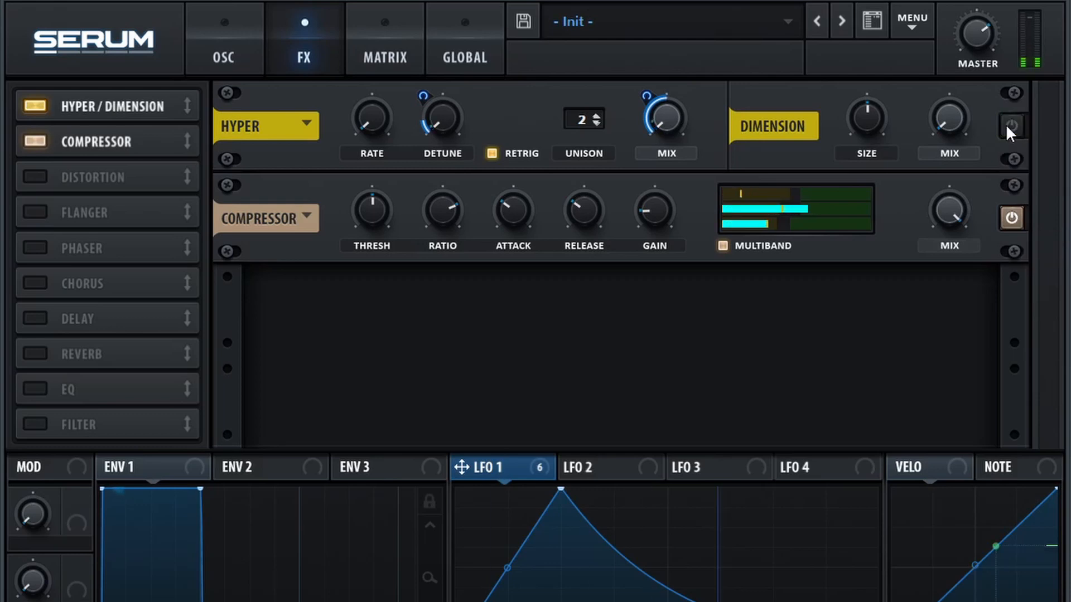
{"action": "left_click", "coordinate": [1008, 128]}
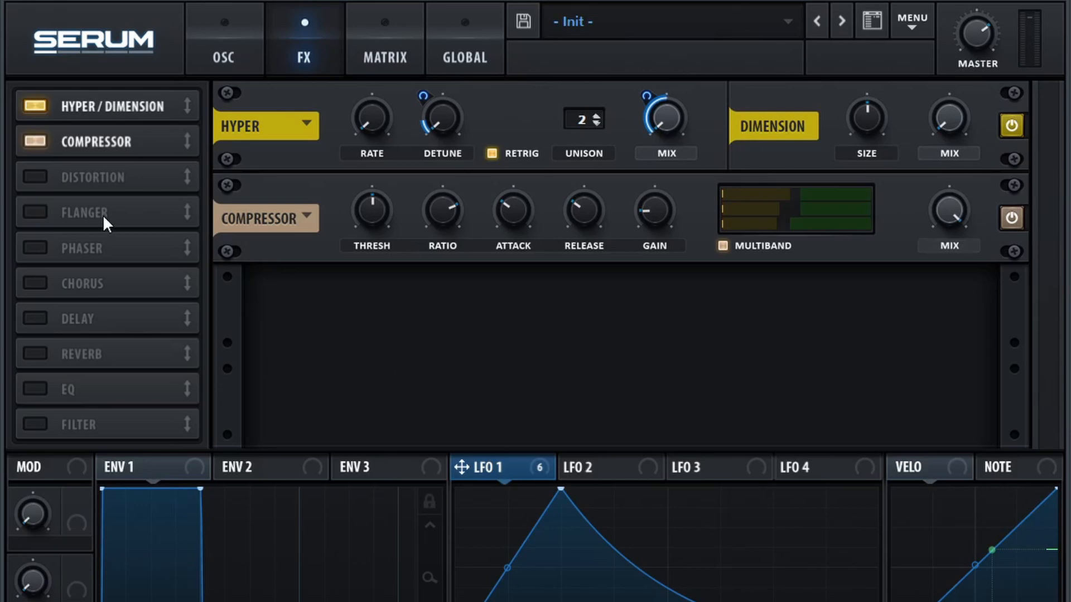
Add Tube distortion with drive at about half, and a phaser with rate, depth, frequency, feed and phase at zero.
{"action": "left_click", "coordinate": [33, 177]}
{"action": "left_click_drag", "start_coordinate": [784, 301], "coordinate": [795, 256]}
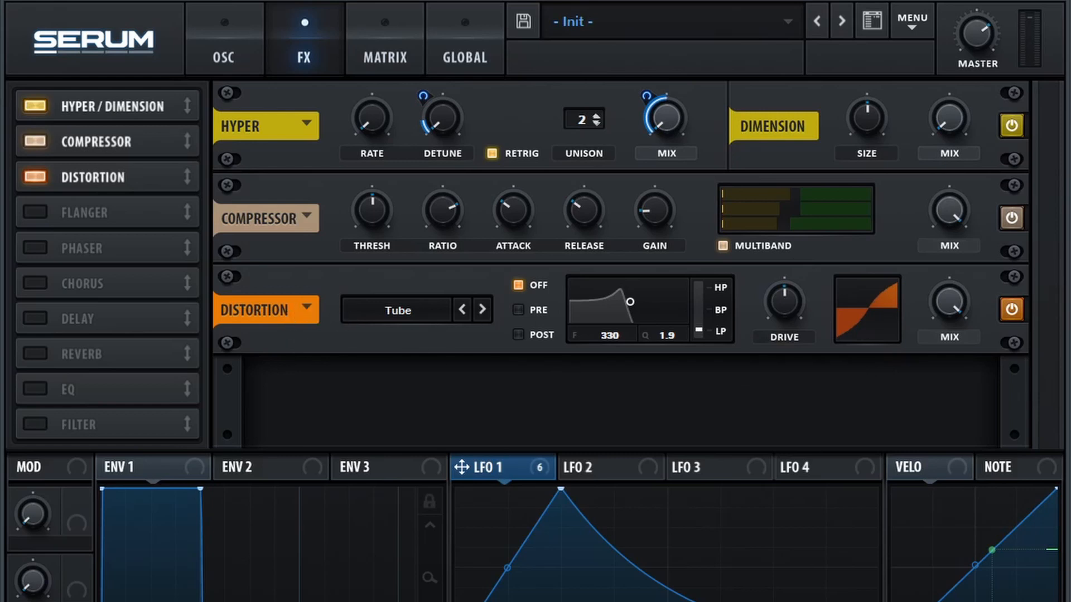
{"action": "left_click", "coordinate": [35, 245]}
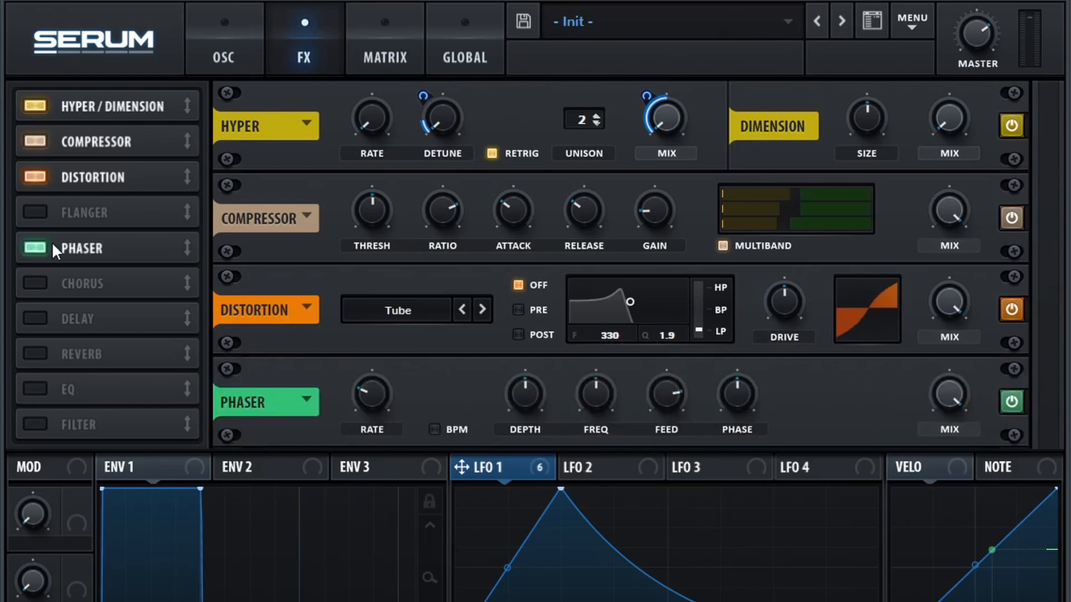
{"action": "left_click_drag", "start_coordinate": [504, 400], "coordinate": [568, 464]}
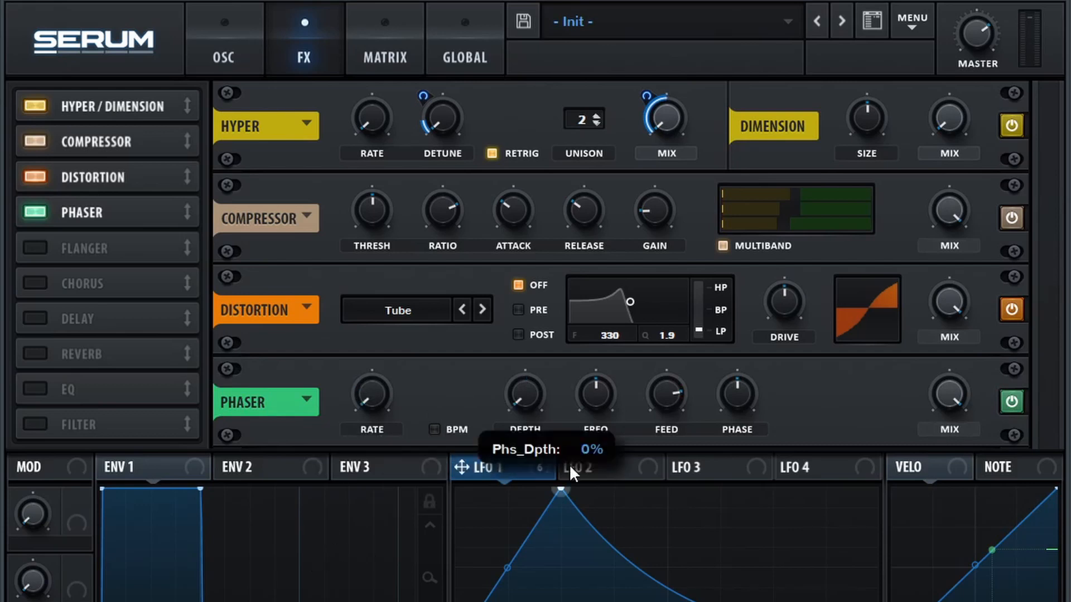
{"action": "left_click_drag", "start_coordinate": [593, 400], "coordinate": [585, 450]}
{"action": "left_click_drag", "start_coordinate": [737, 395], "coordinate": [865, 455]}
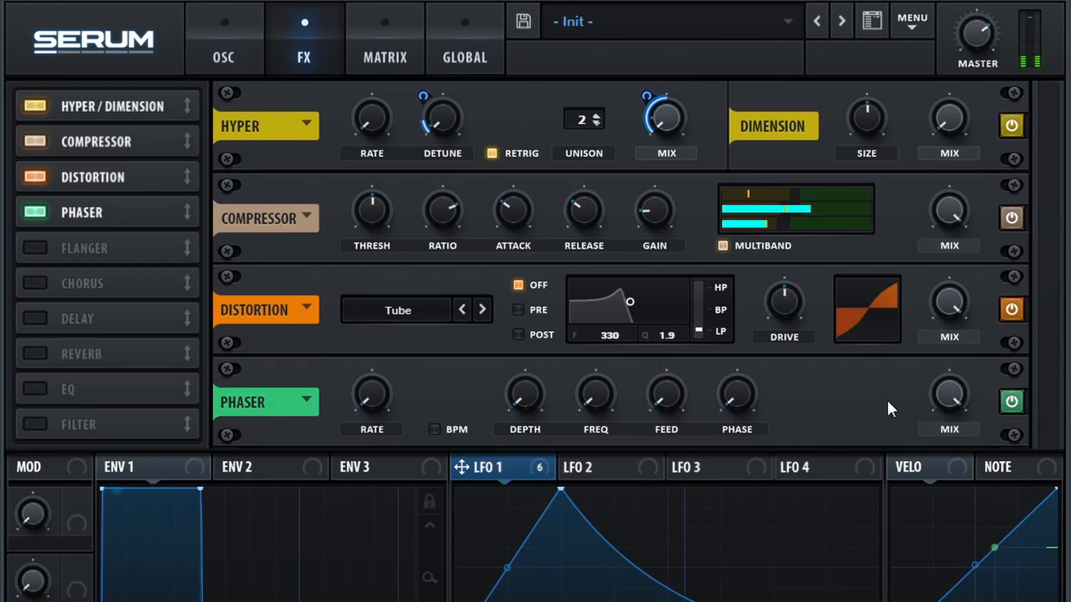
{"action": "left_click", "coordinate": [1013, 407]}
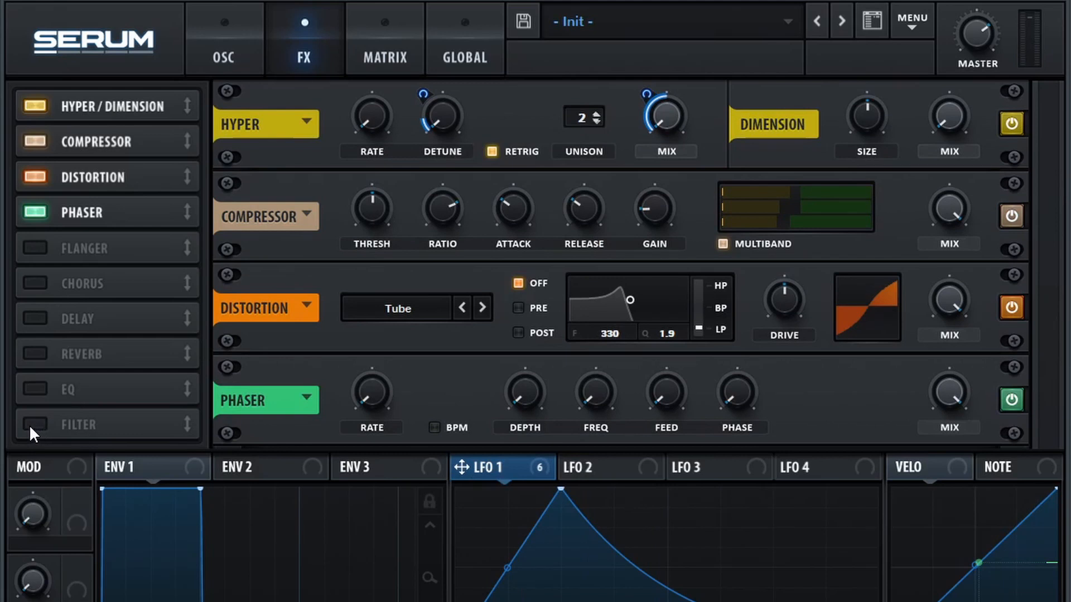
Add the Filter effect to the end of the effects chain and set its type to the Misc filter Reverb.
{"action": "left_click", "coordinate": [31, 425]}
{"action": "left_click", "coordinate": [427, 405]}
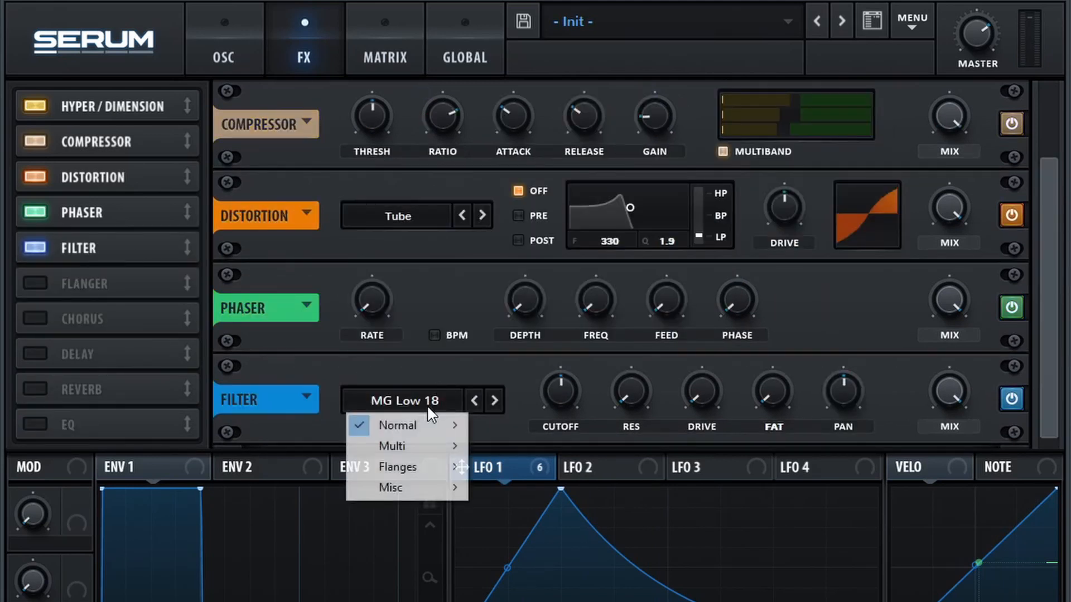
{"action": "mouse_move", "coordinate": [406, 491]}
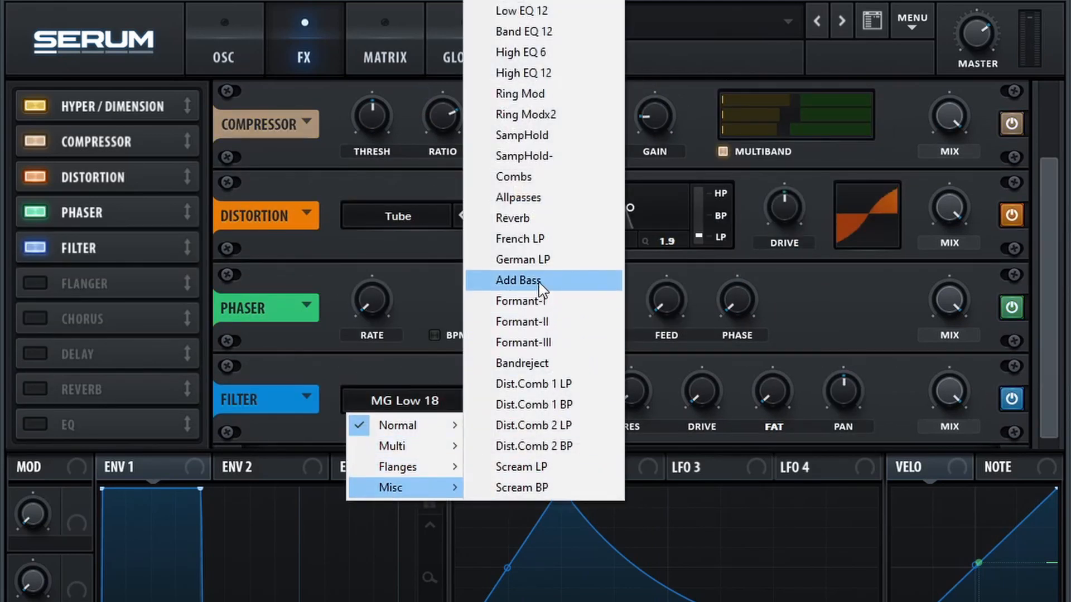
{"action": "left_click", "coordinate": [543, 218]}
Set the Reverb filter's cutoff to 44, modulate it slightly with LFO 1, raise the resonance a little and the damp to about half.
{"action": "double_click", "coordinate": [561, 391]}
{"action": "type", "text": "44"}
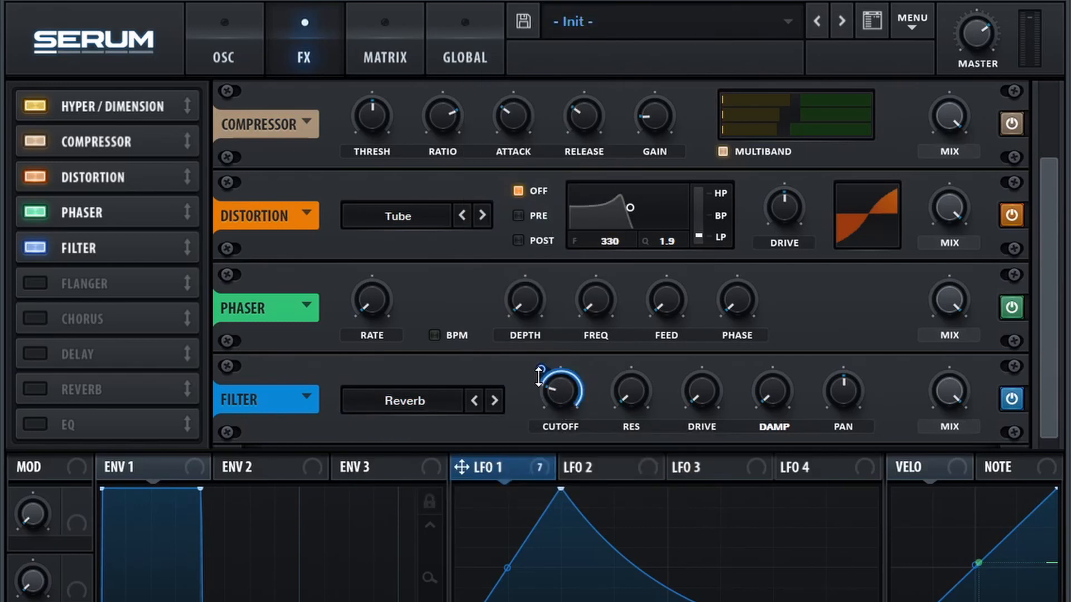
{"action": "left_click_drag", "start_coordinate": [539, 376], "coordinate": [512, 421]}
{"action": "left_click_drag", "start_coordinate": [631, 391], "coordinate": [627, 345]}
{"action": "left_click_drag", "start_coordinate": [772, 391], "coordinate": [780, 307]}
{"action": "left_click_drag", "start_coordinate": [779, 308], "coordinate": [780, 306]}
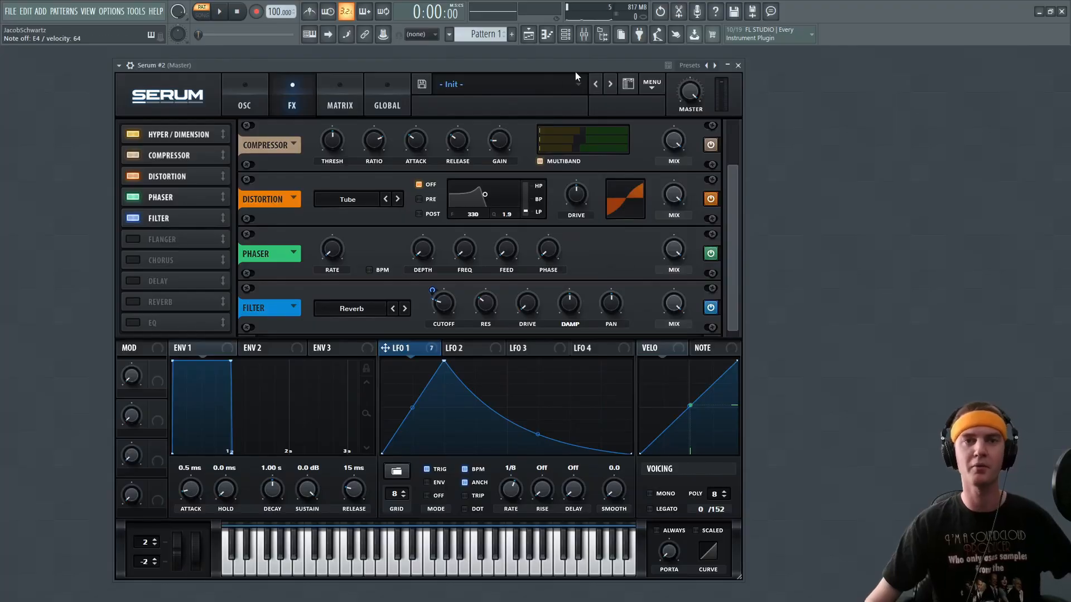
Open the mixer and examine the settings of OTT, Distortion and Fruity parametric EQ 2 on Insert 1.
{"action": "left_click", "coordinate": [565, 34]}
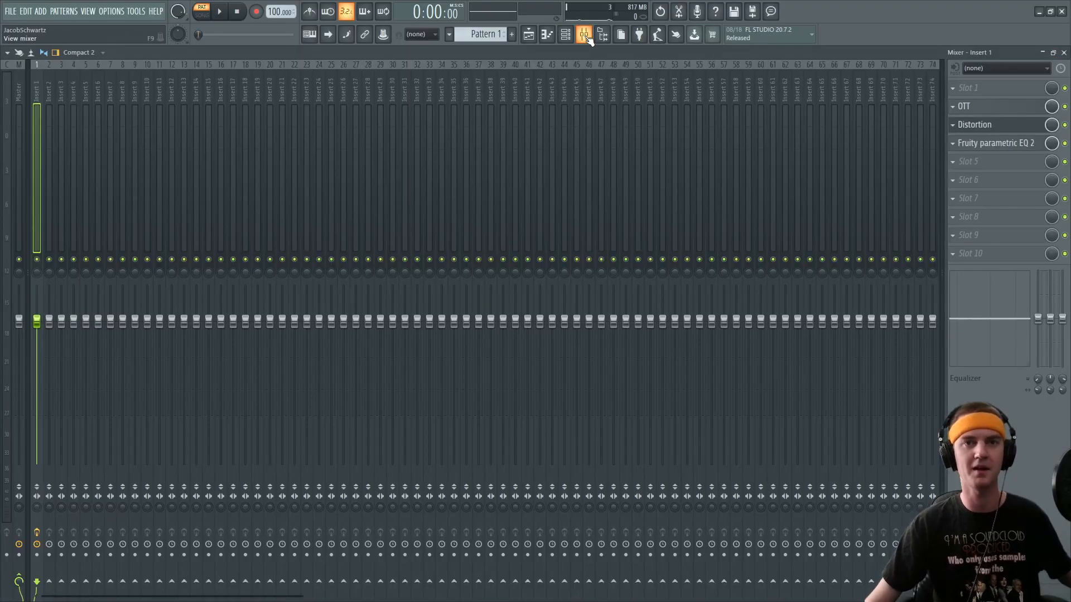
{"action": "left_click", "coordinate": [584, 34]}
{"action": "left_click", "coordinate": [983, 106]}
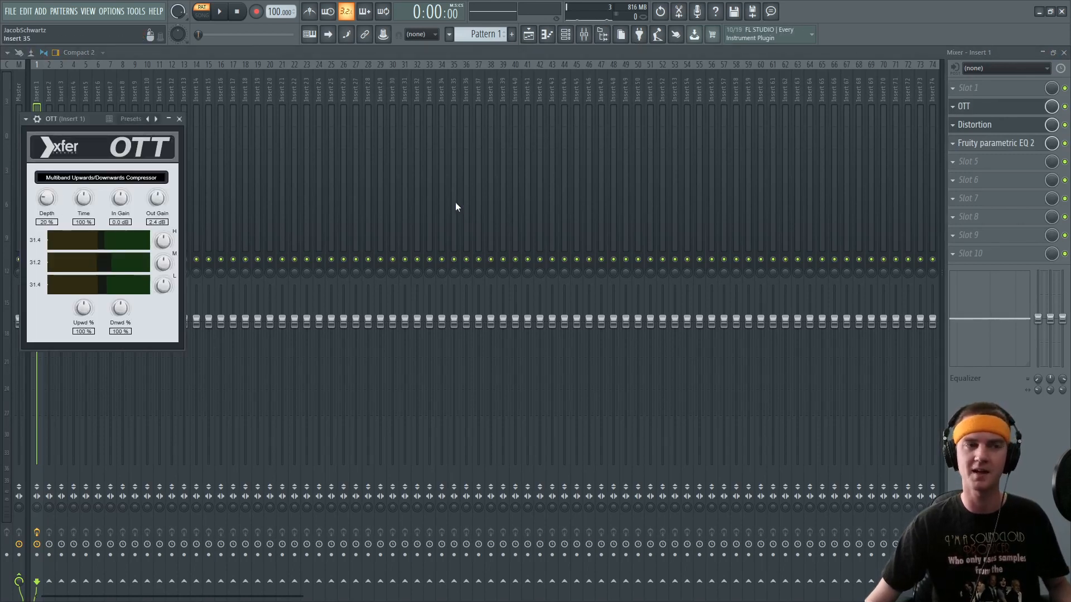
{"action": "left_click", "coordinate": [981, 125]}
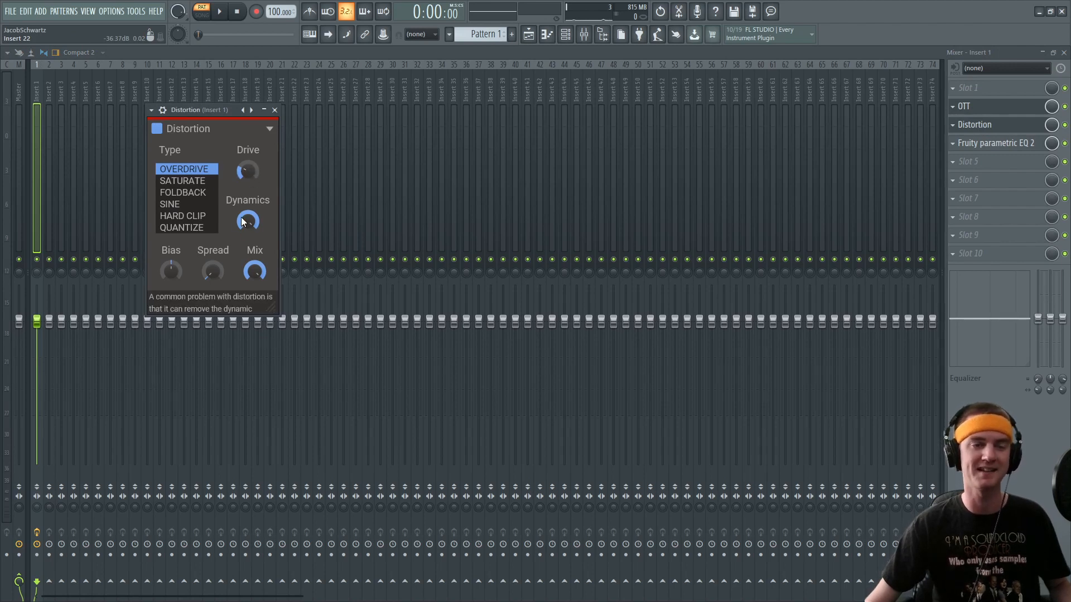
{"action": "left_click", "coordinate": [993, 144]}
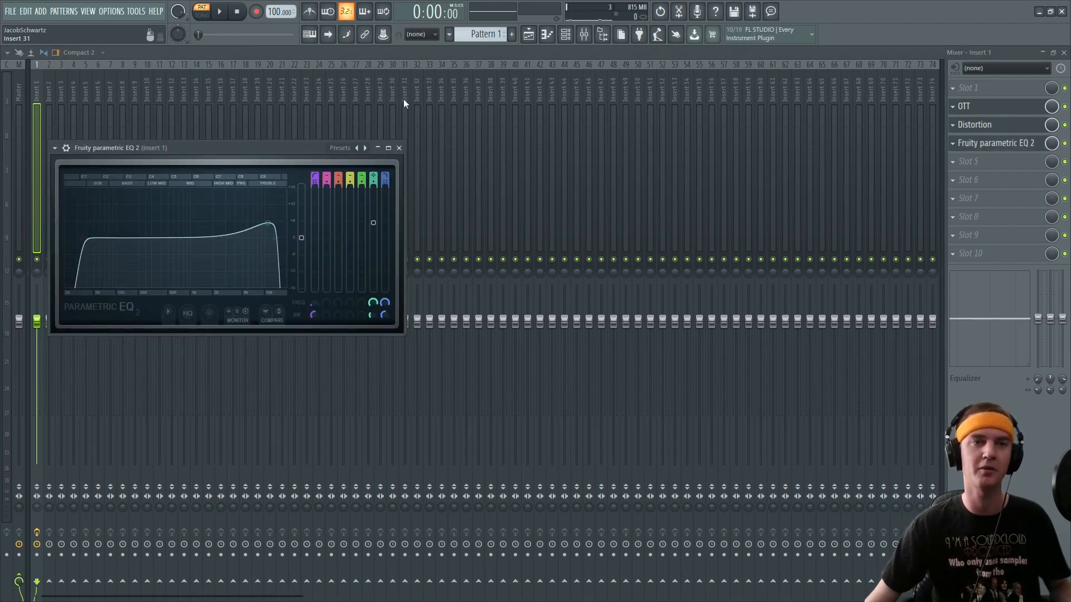
{"action": "left_click", "coordinate": [635, 51]}
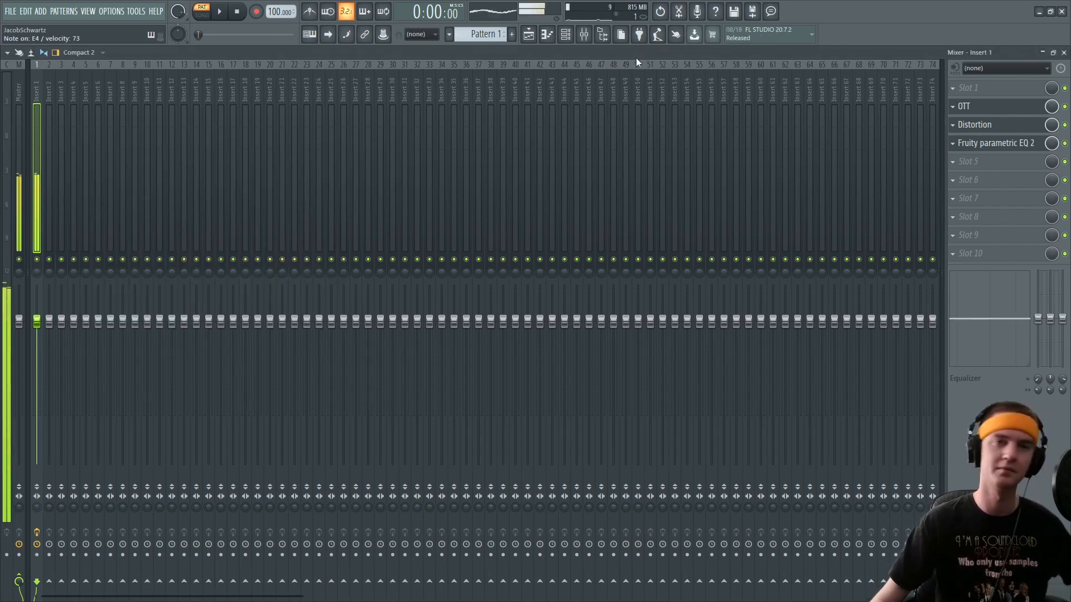